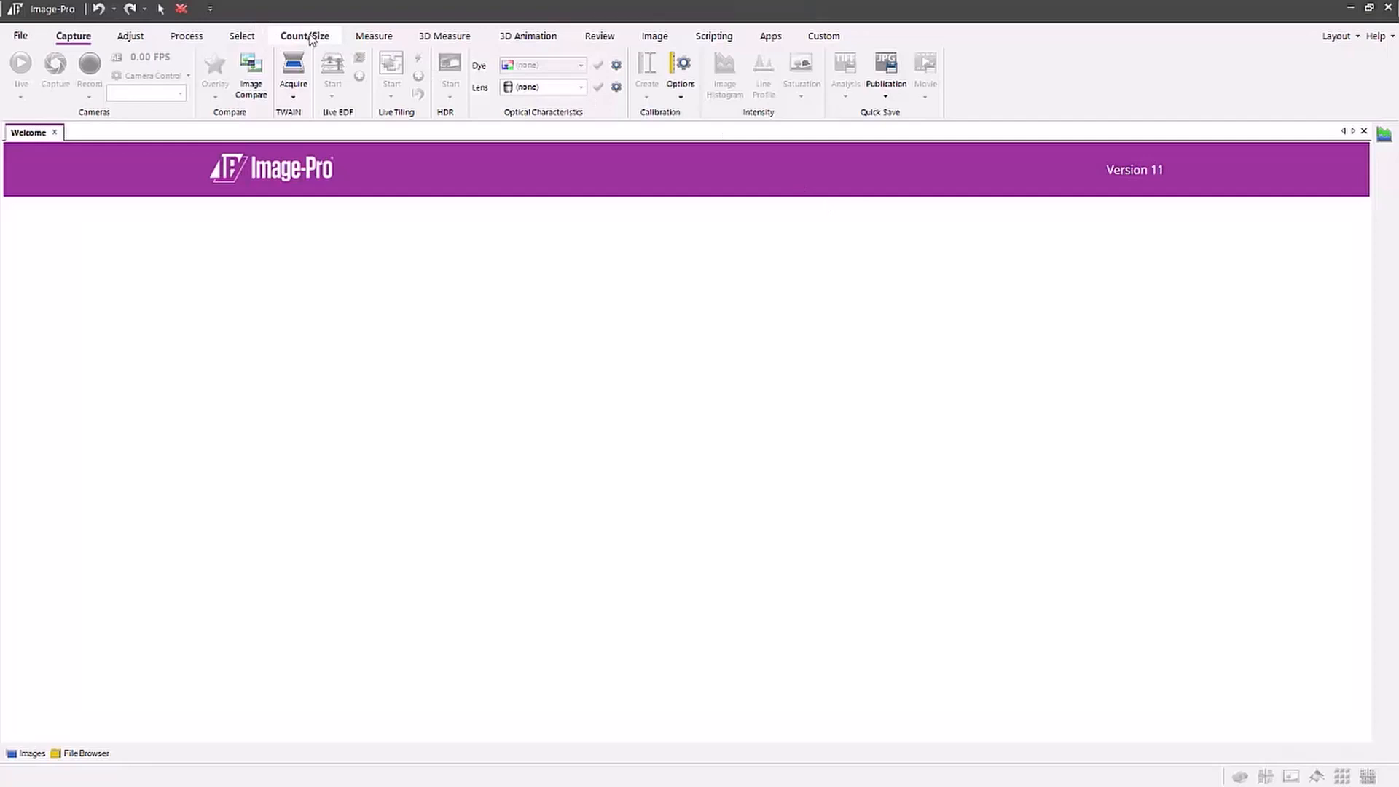
Load the default Particle Size protocol from the Materials collection of the Count/Size protocols.
click(304, 38)
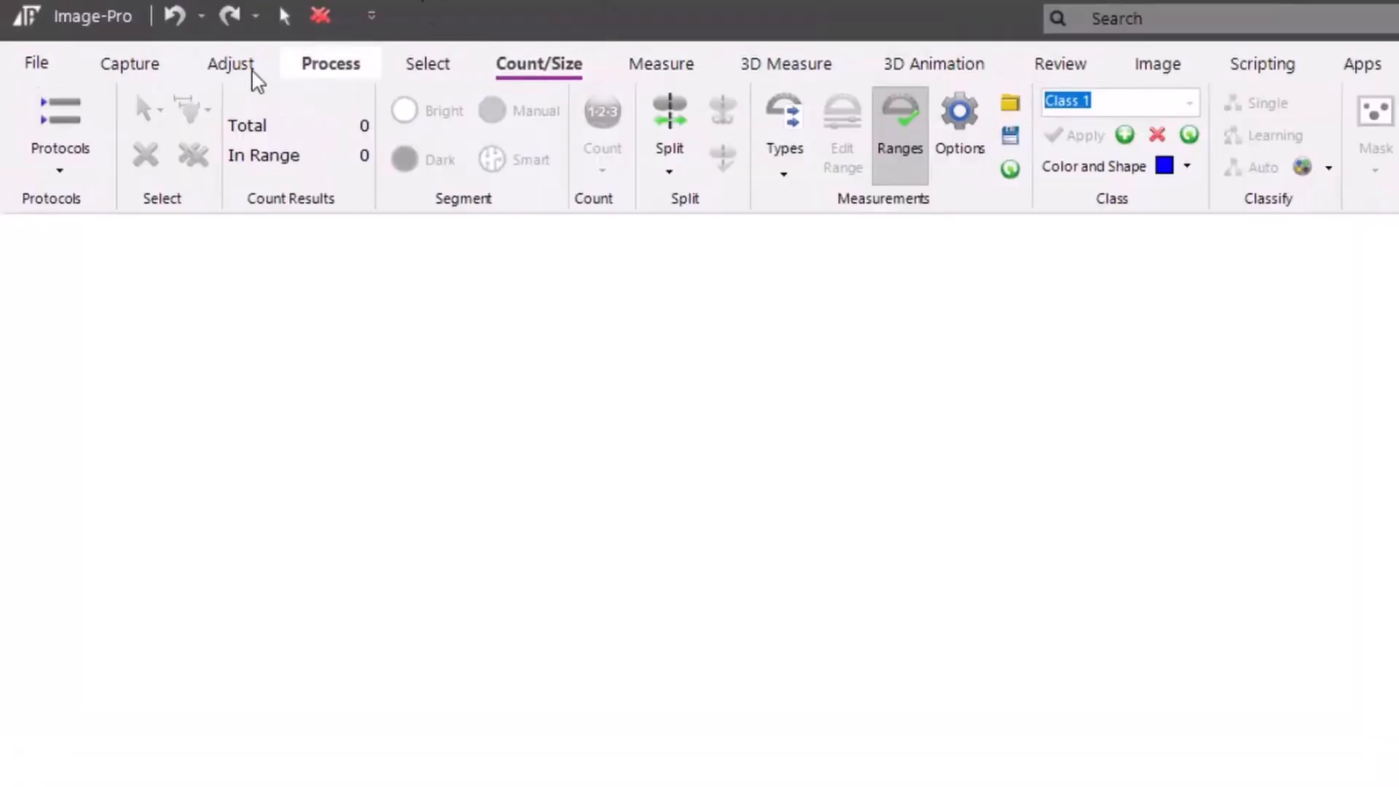
click(103, 116)
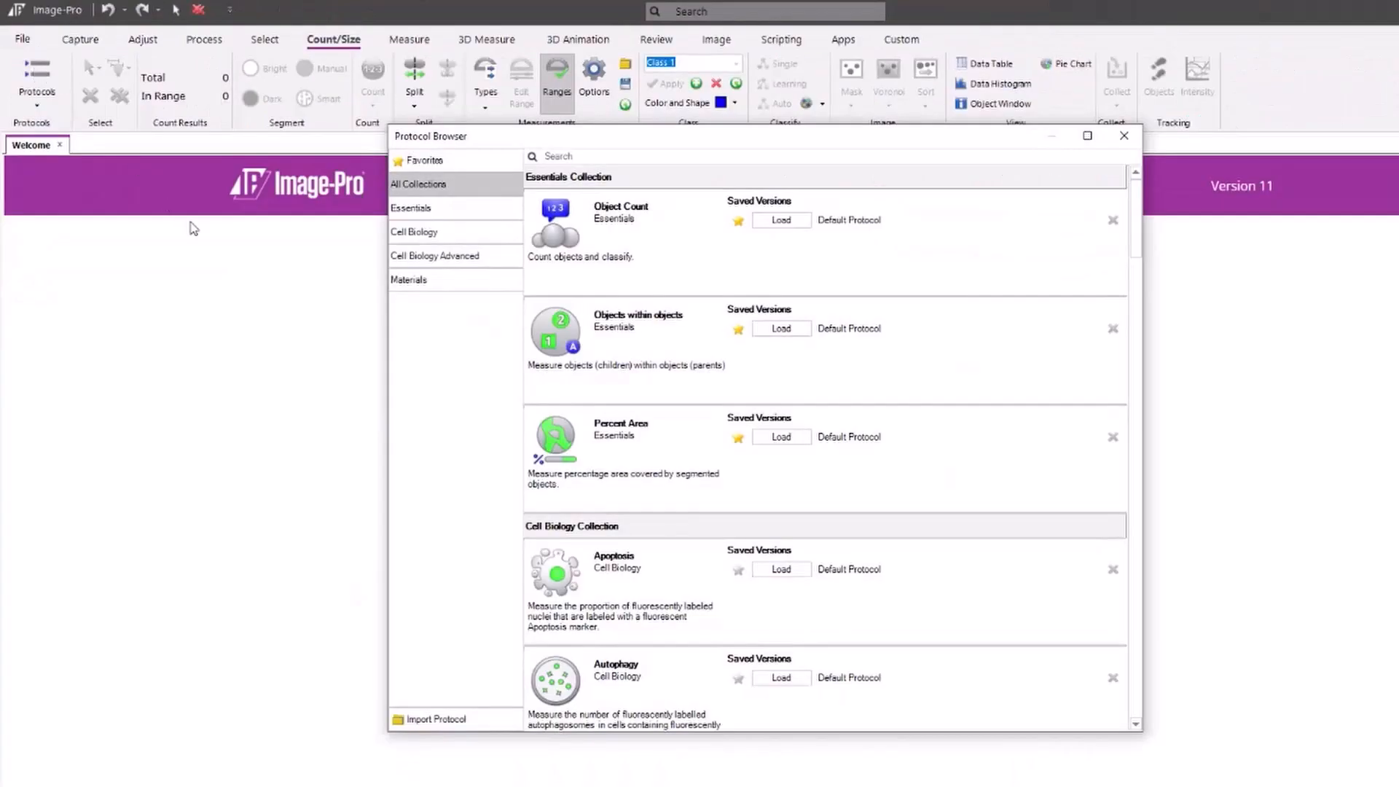
click(426, 283)
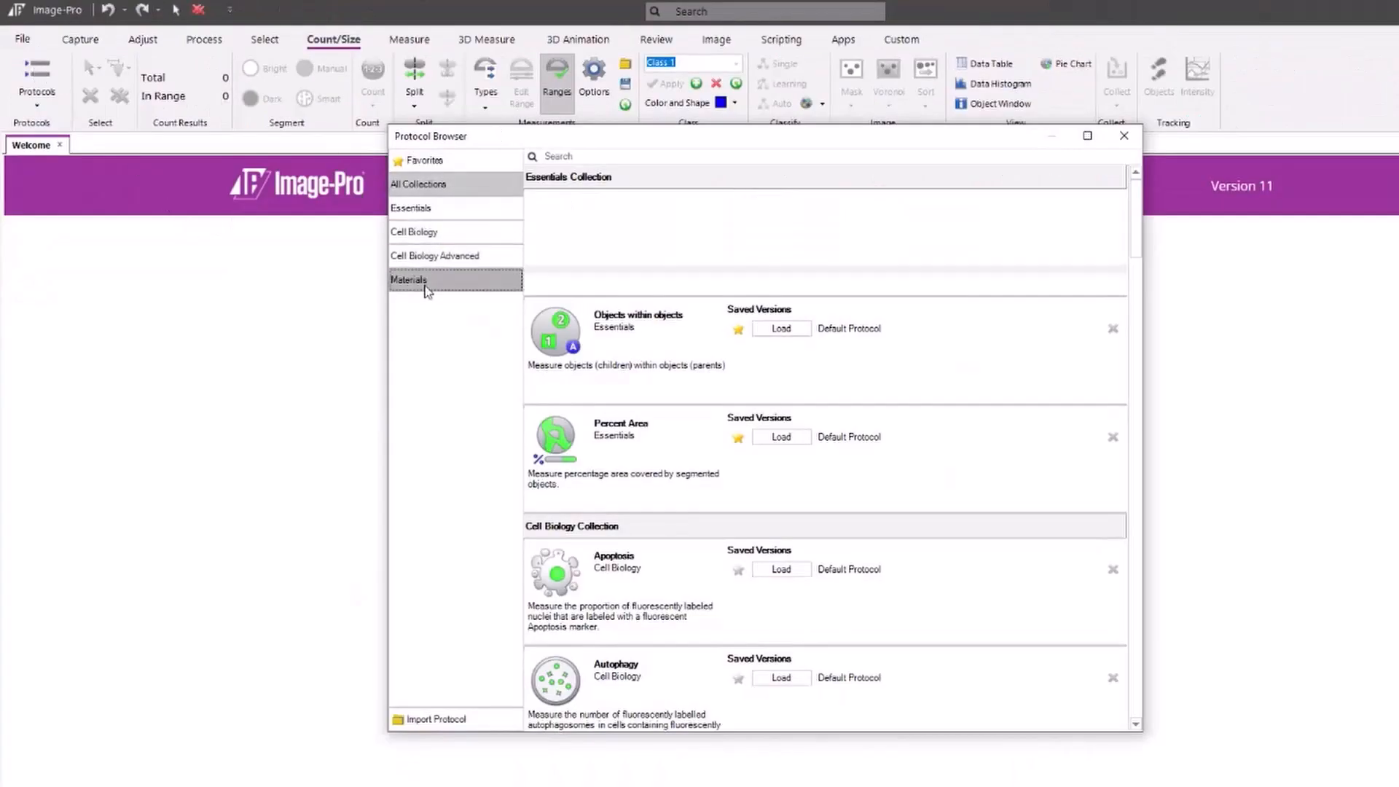
scroll(1020, 454, down, 5)
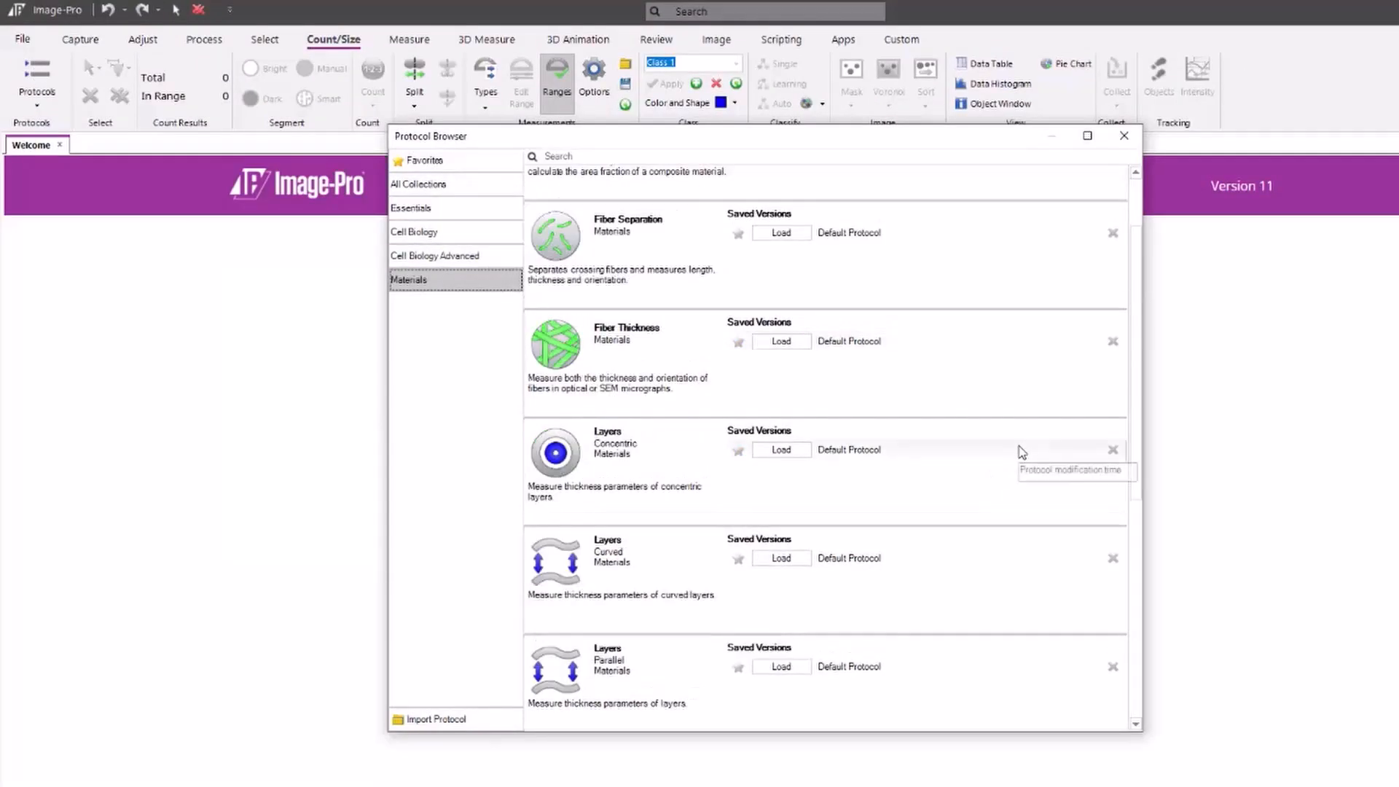
scroll(1022, 453, down, 1)
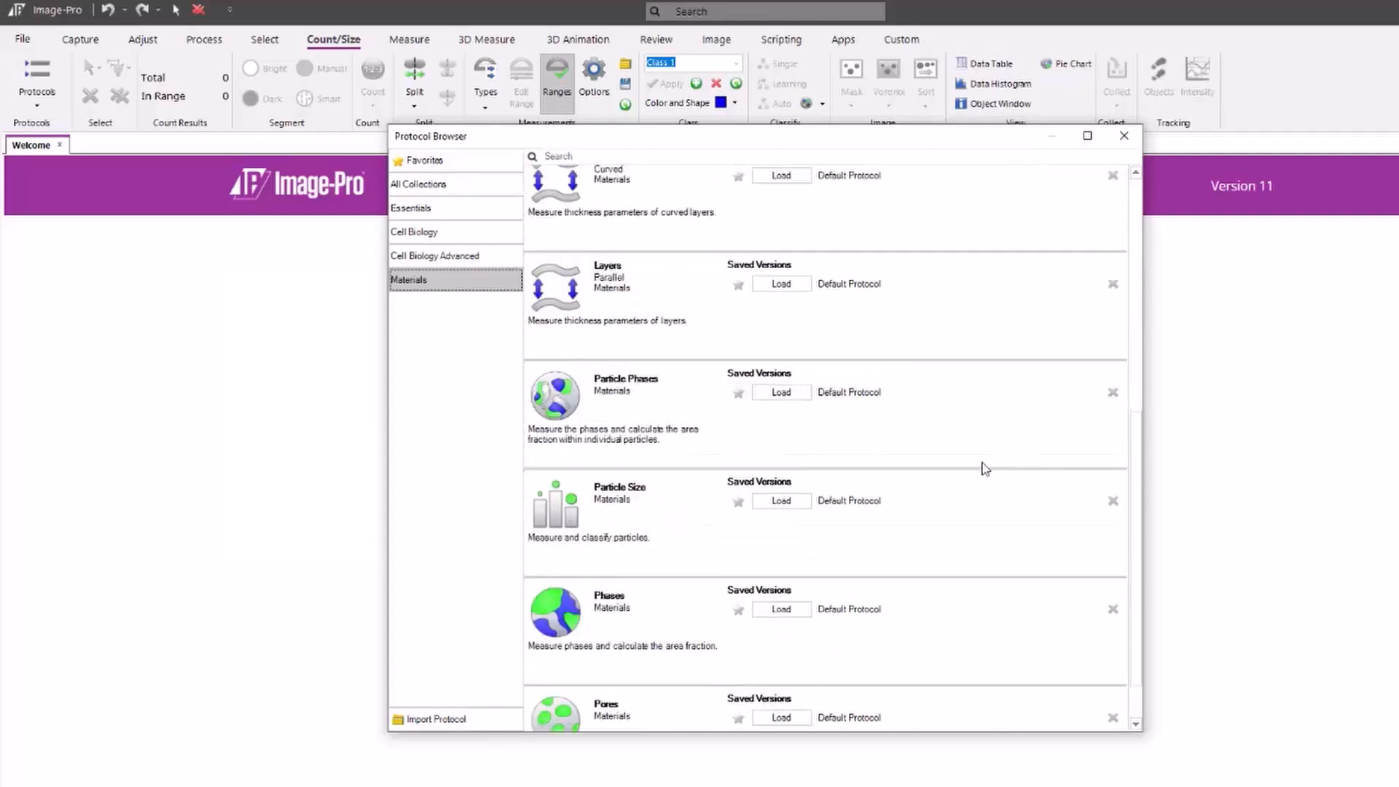
click(783, 502)
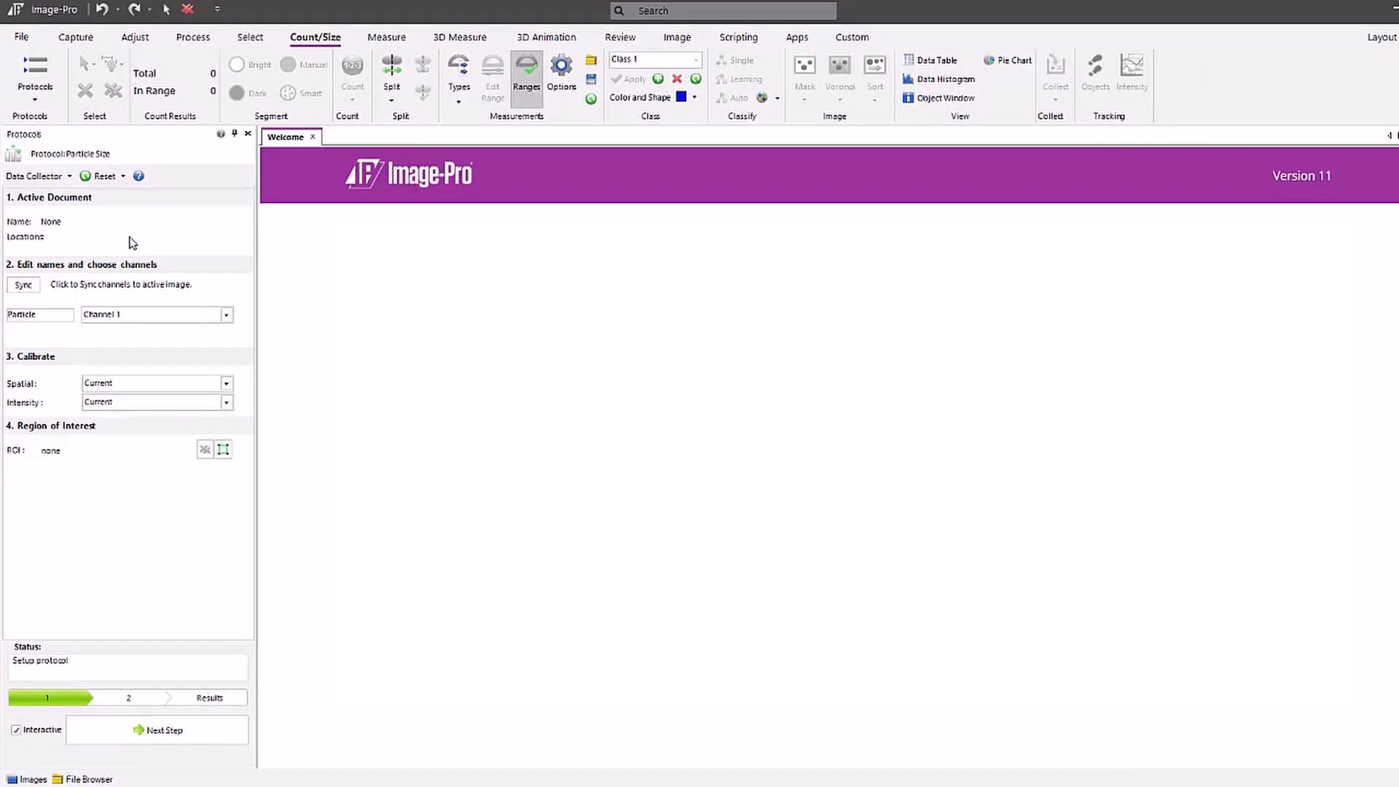
Load the protocol's demo settings with the demo image and sync the Particle channel to the active image.
click(124, 177)
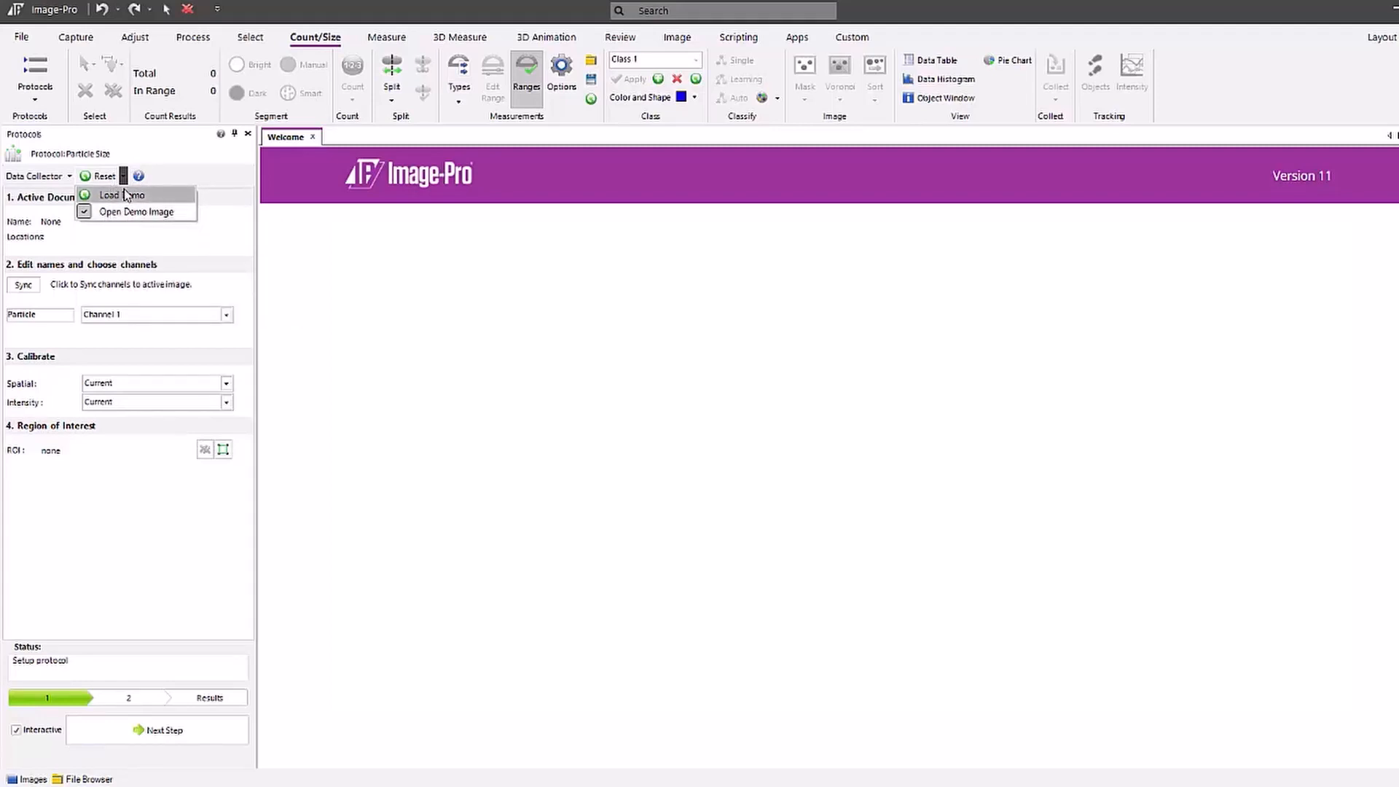
click(123, 196)
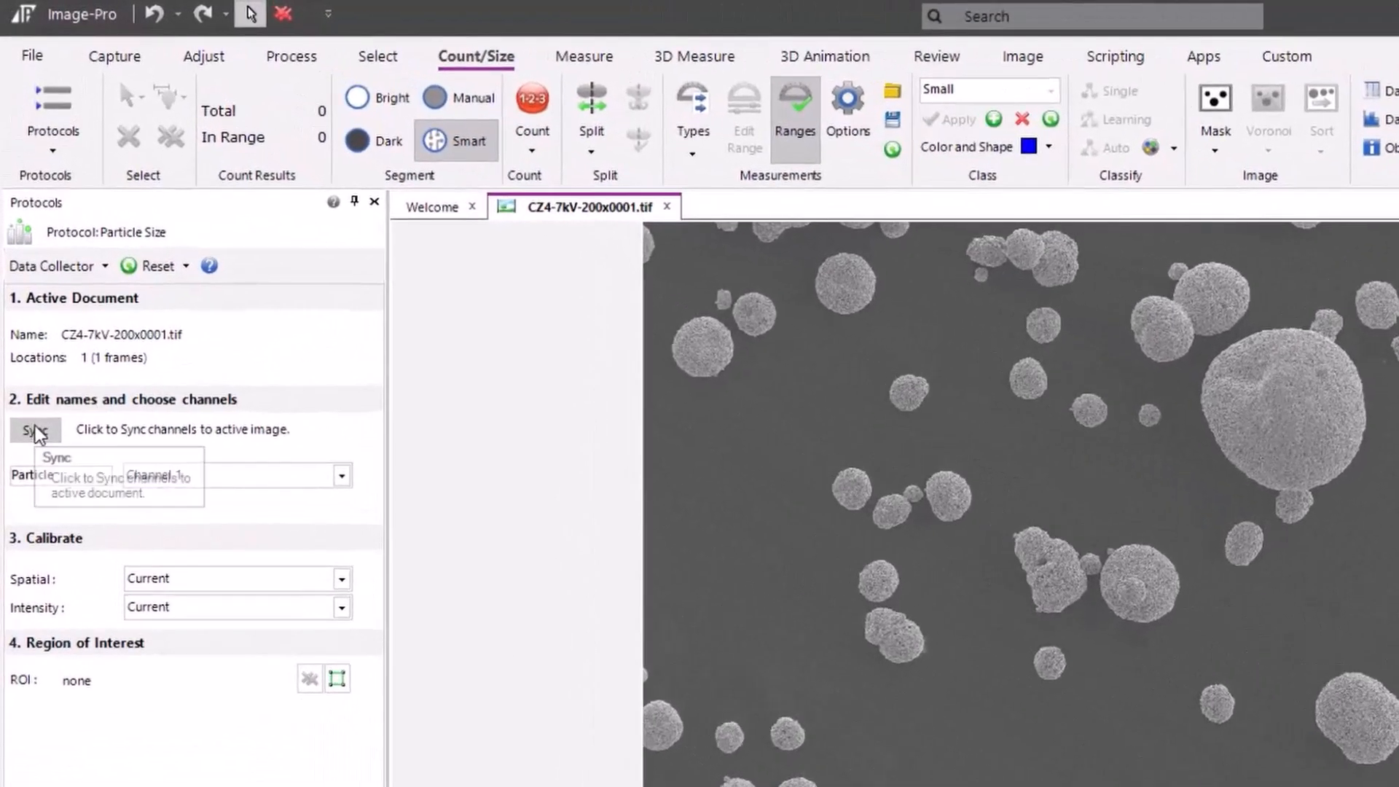
click(35, 430)
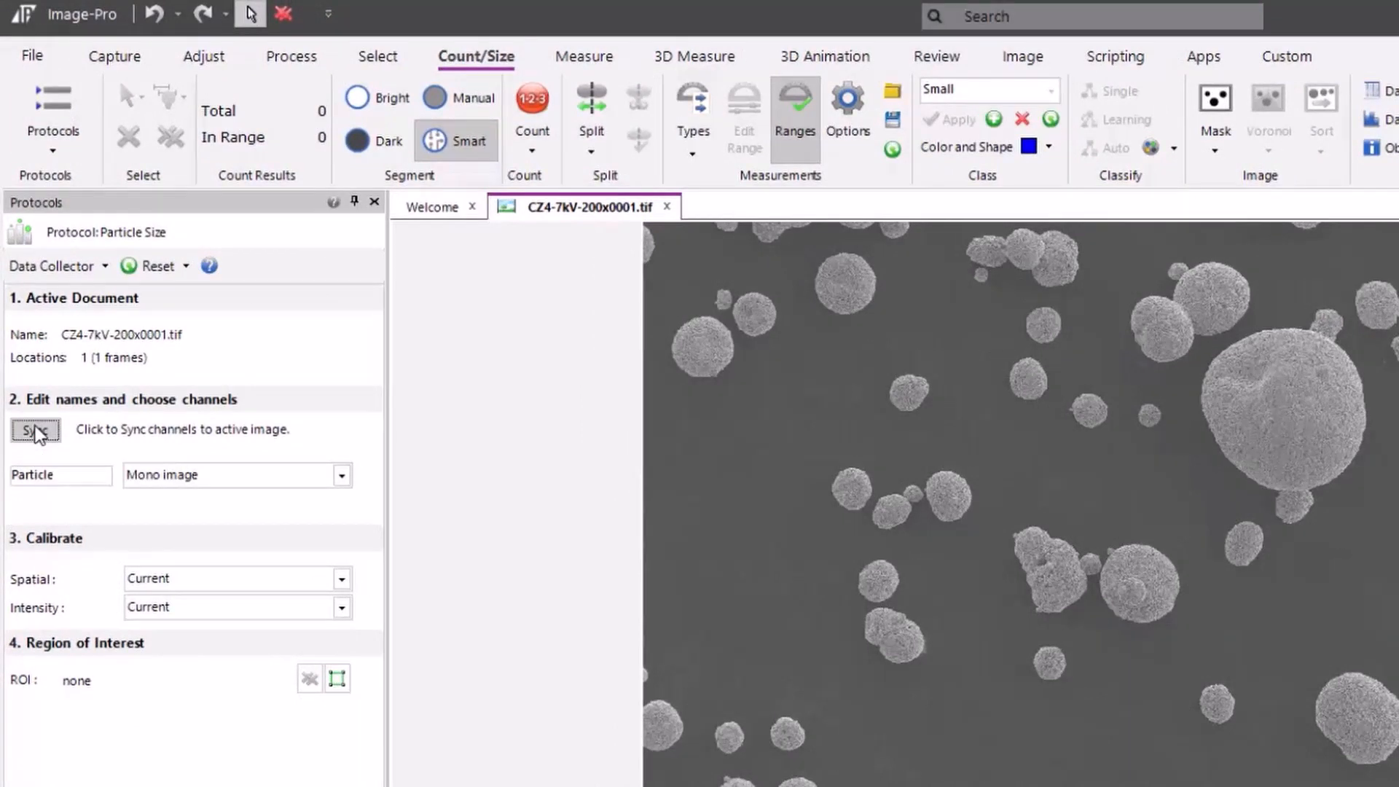
click(339, 476)
click(339, 475)
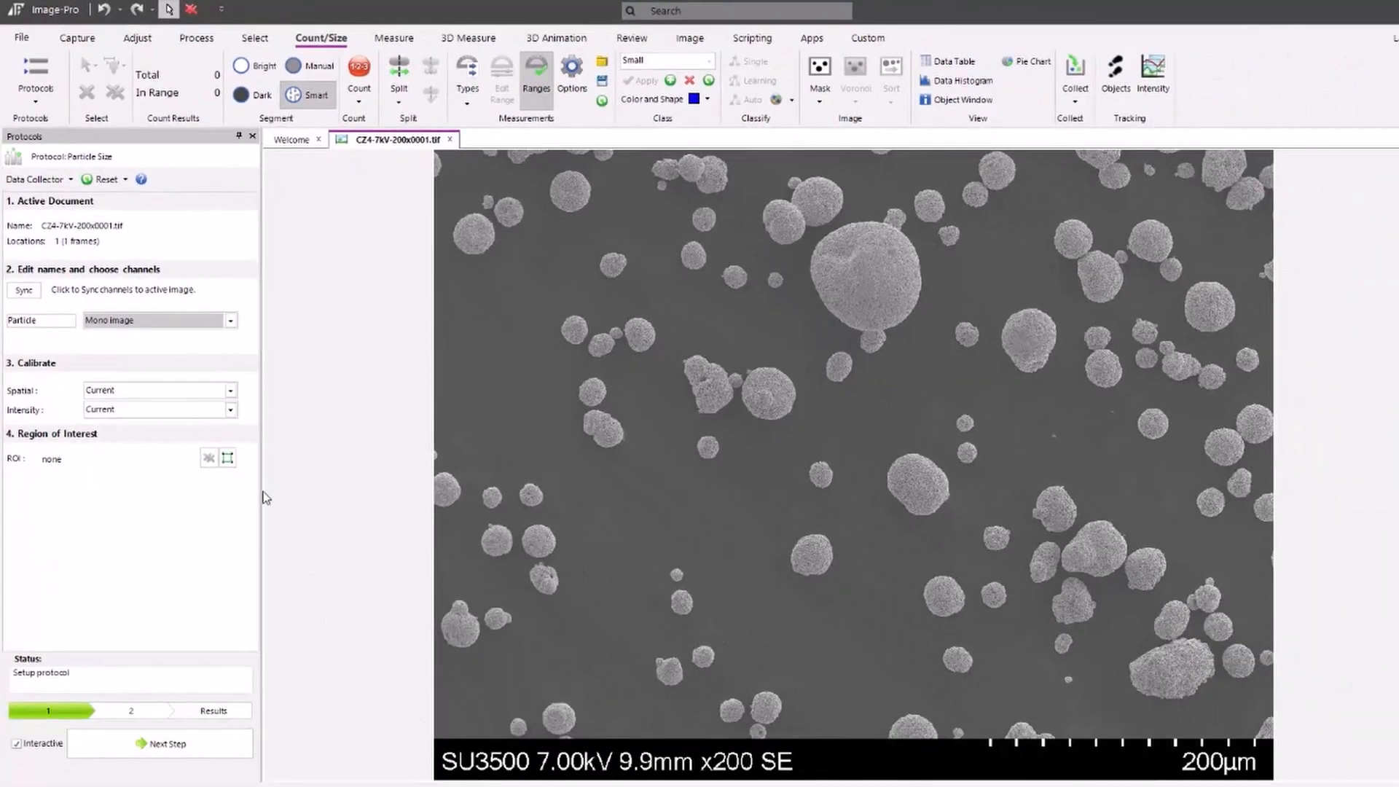
Define a rectangular region of interest of about 1279 by 888 pixels covering the particle field but excluding the black scale-bar strip.
click(232, 463)
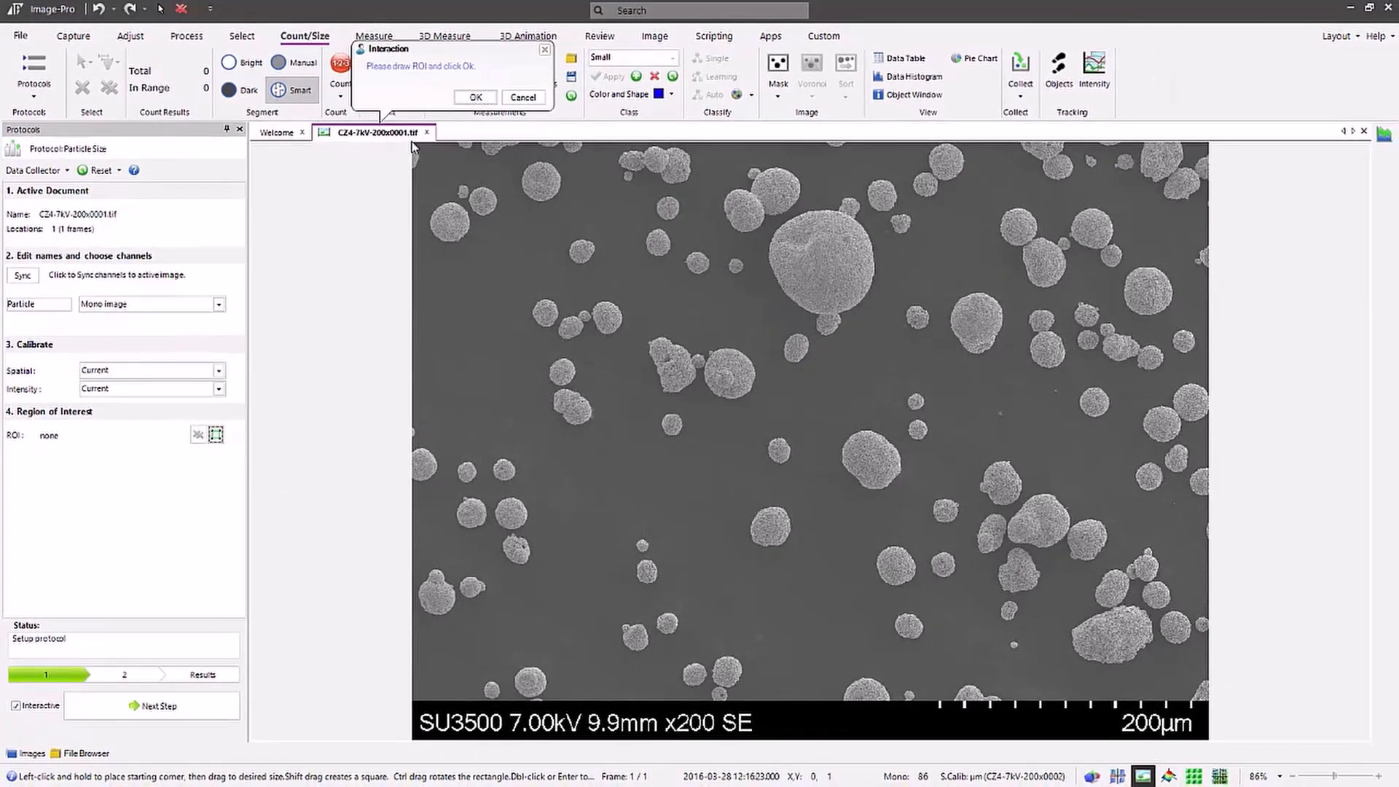
drag(412, 146, 1210, 701)
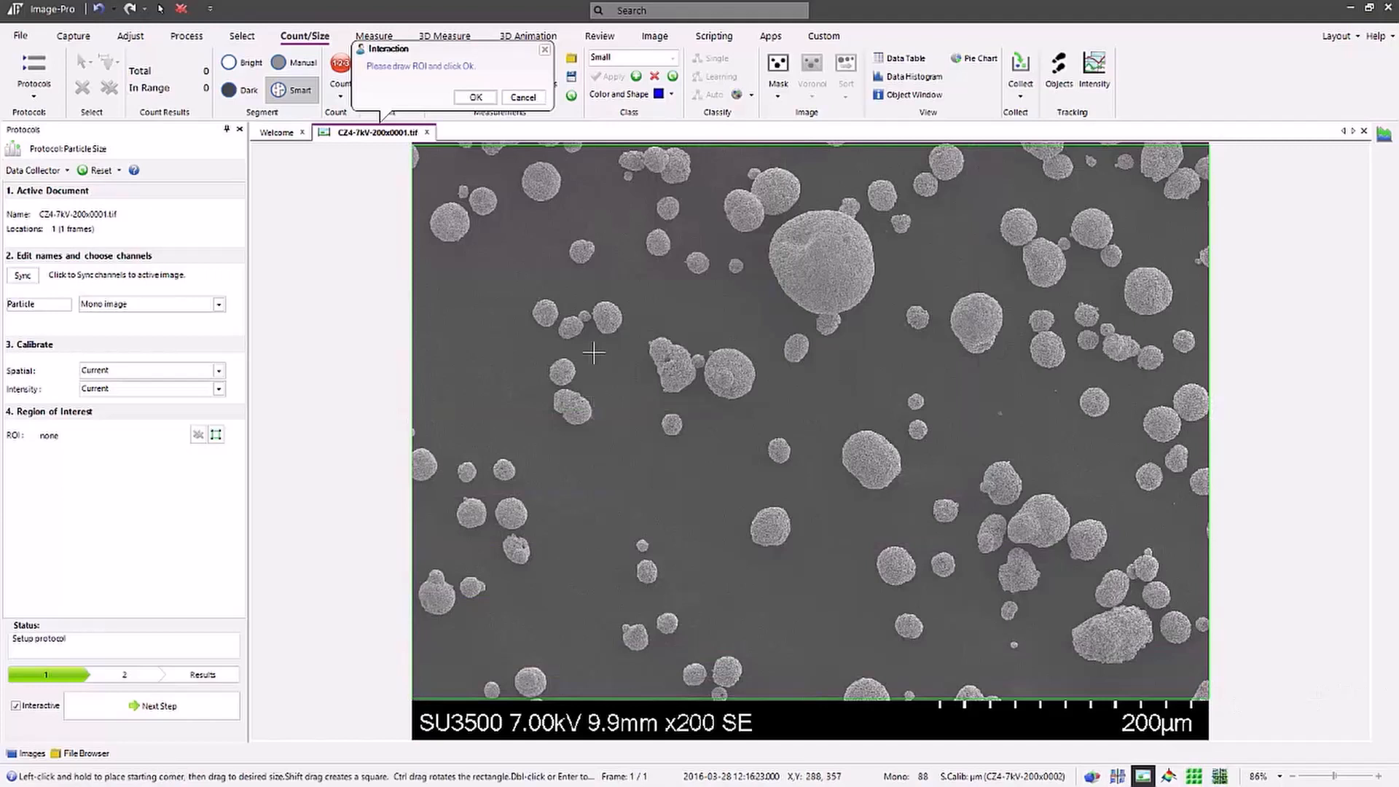
click(475, 98)
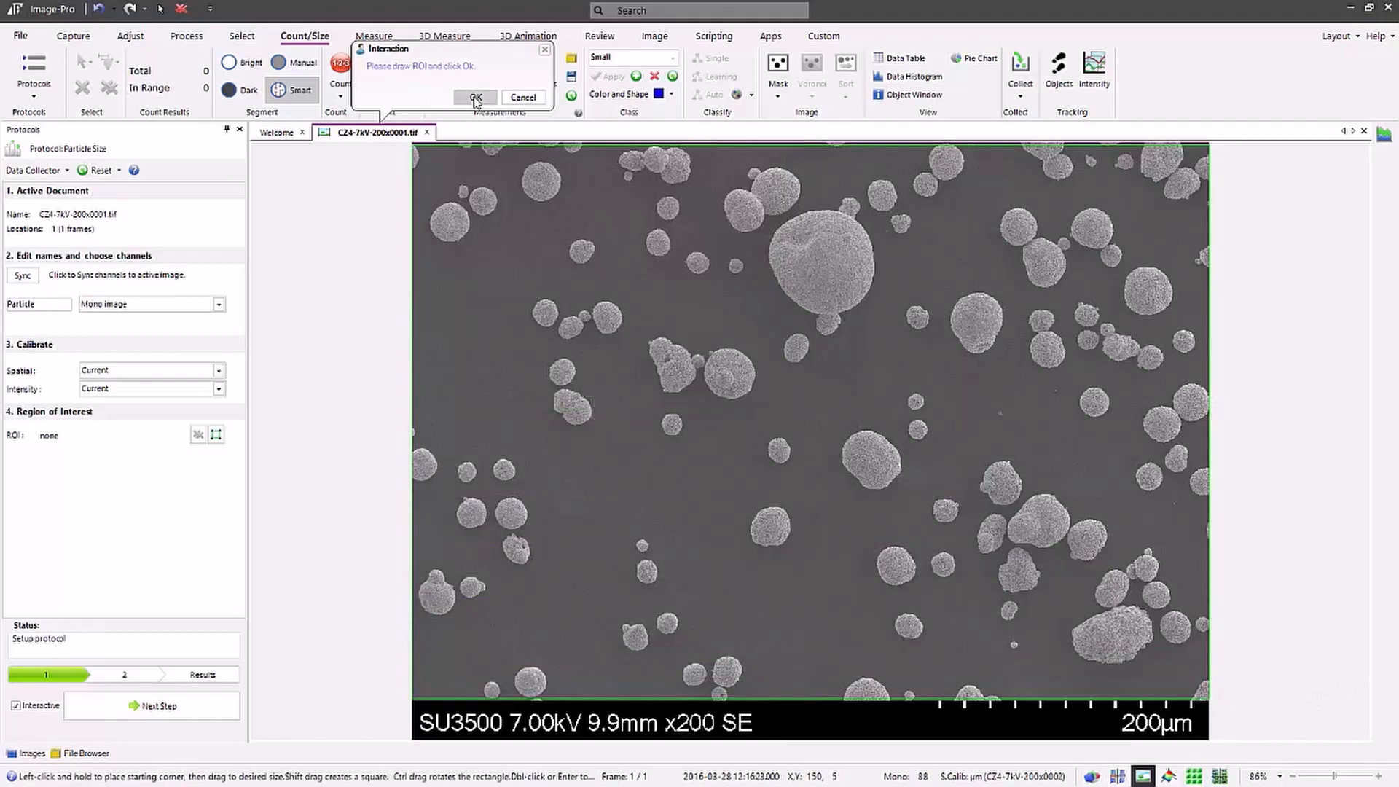
click(476, 98)
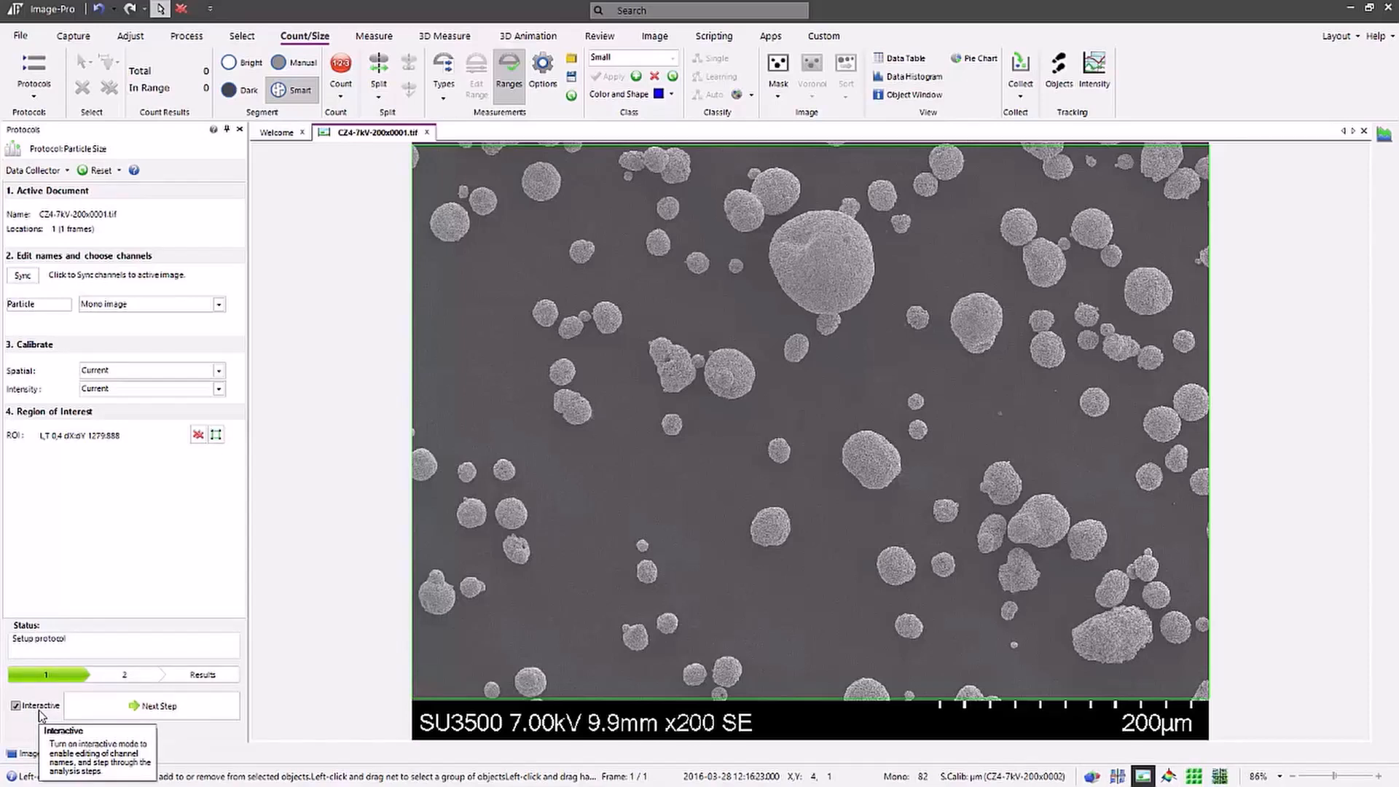
Advance the protocol to its segmentation stage and accept the existing smart segmentation for Particle.
click(143, 711)
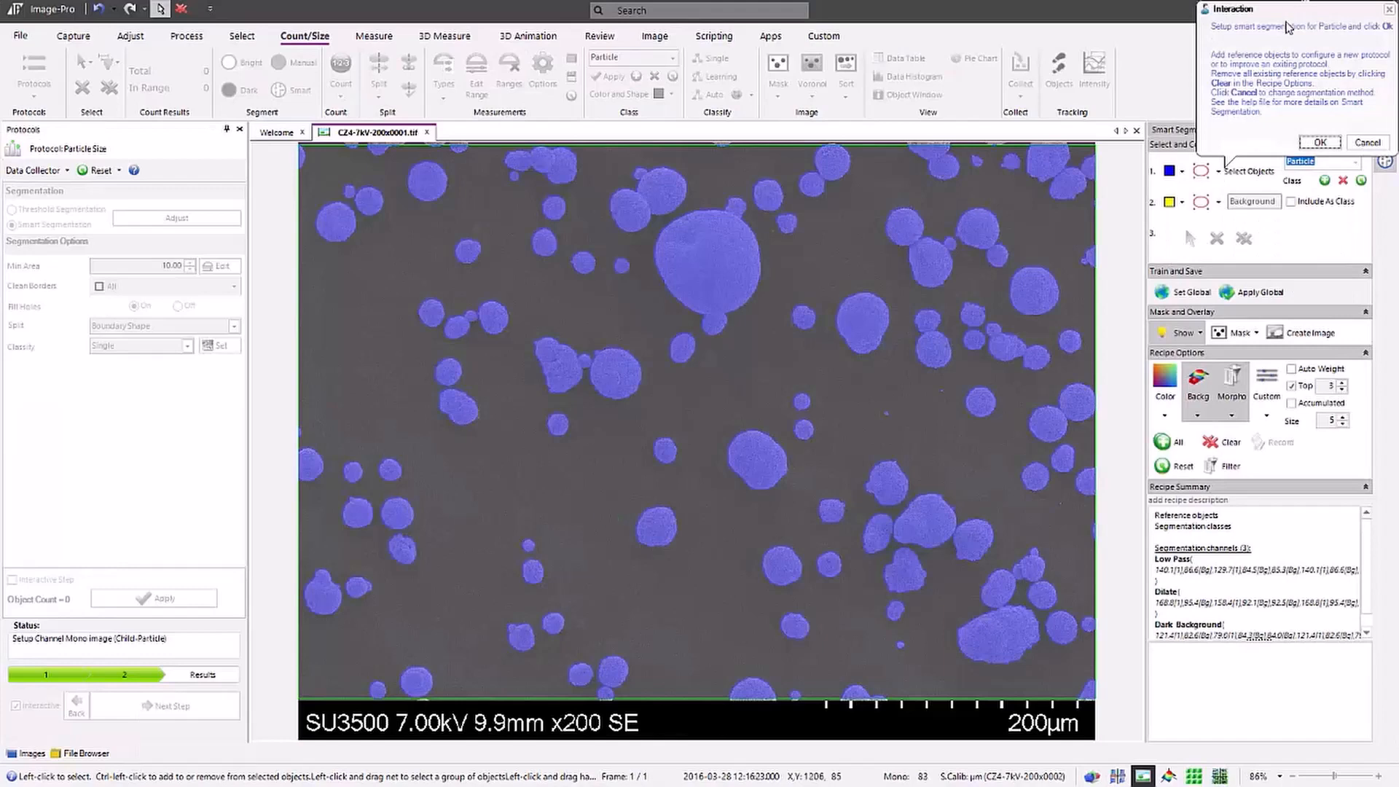
drag(1296, 17, 988, 49)
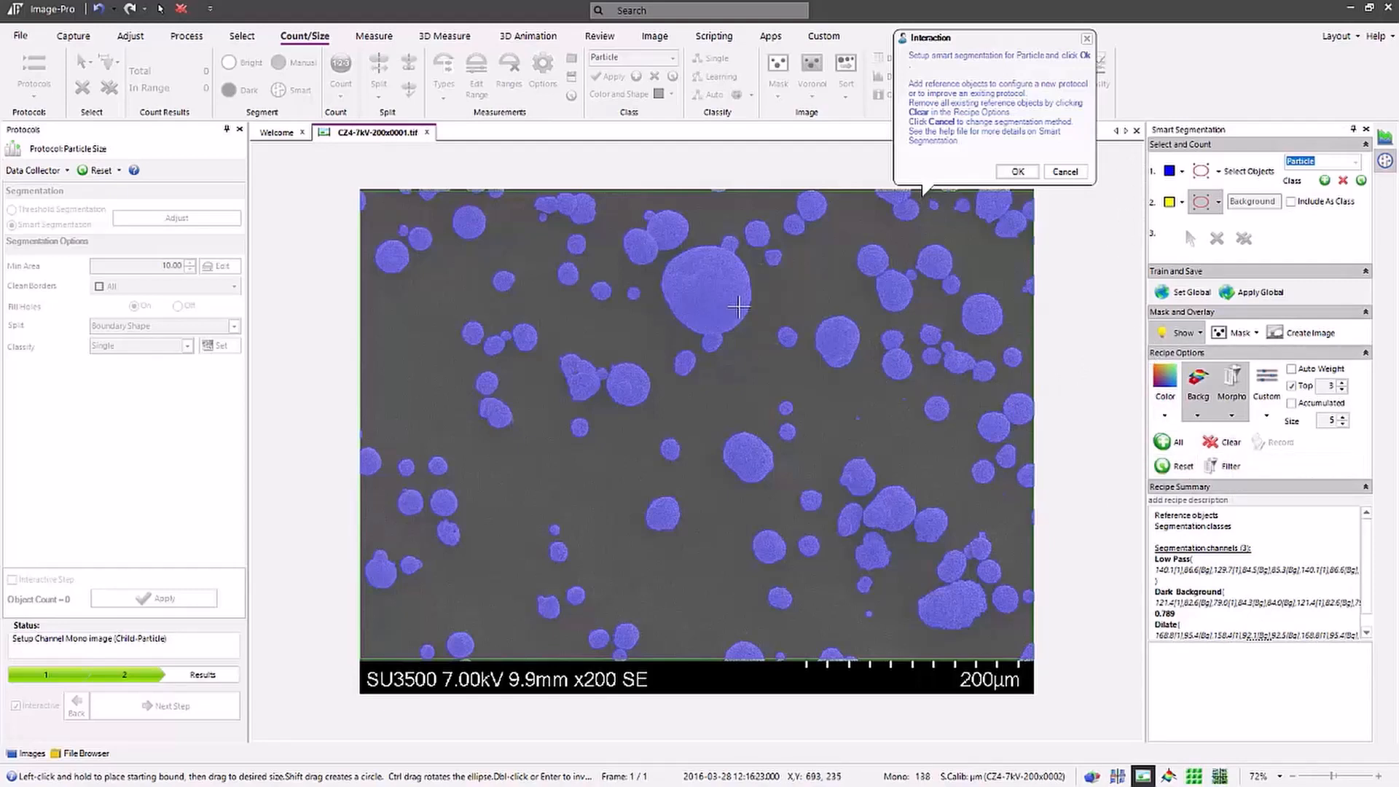
click(1017, 172)
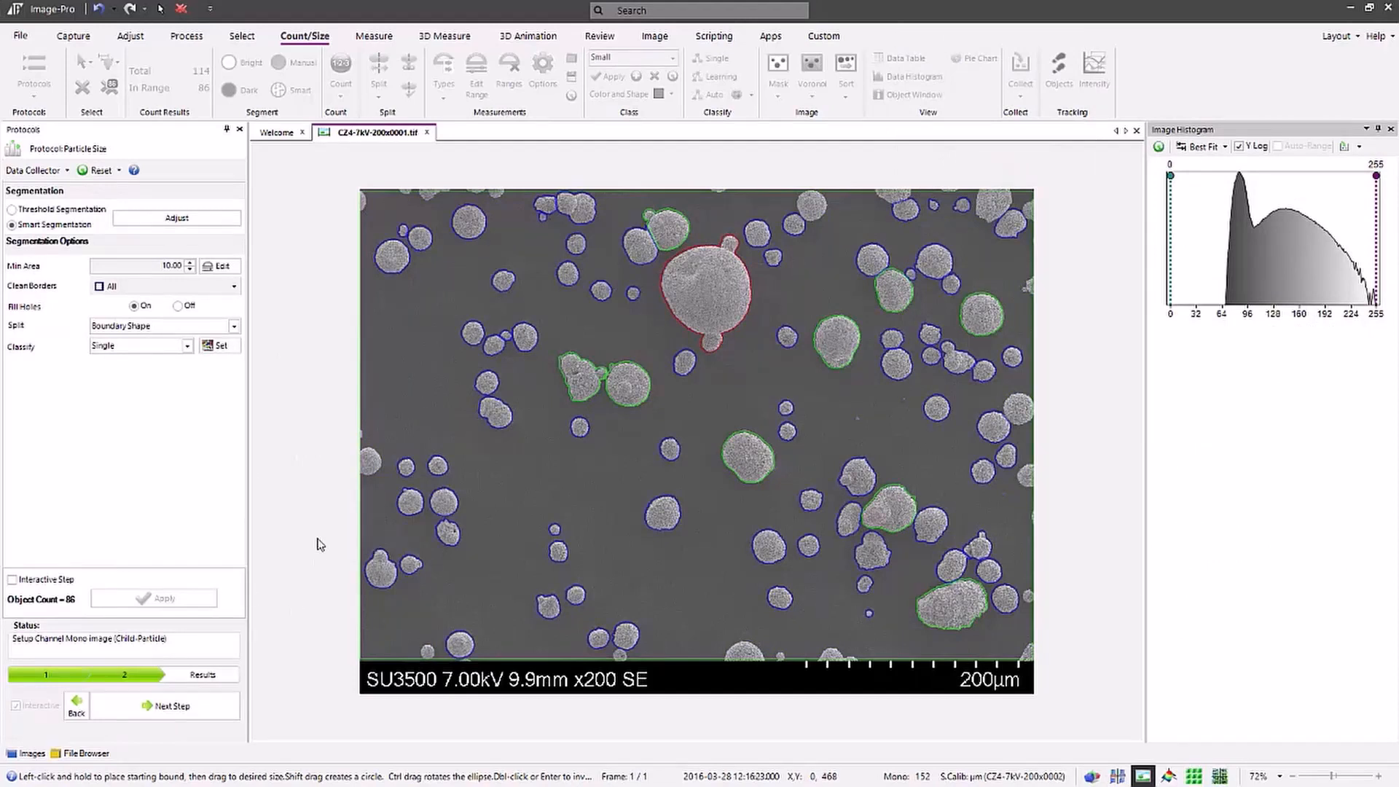
Lower the minimum particle area to about 4.68 in the Region Area measurement range and apply the filter.
click(219, 267)
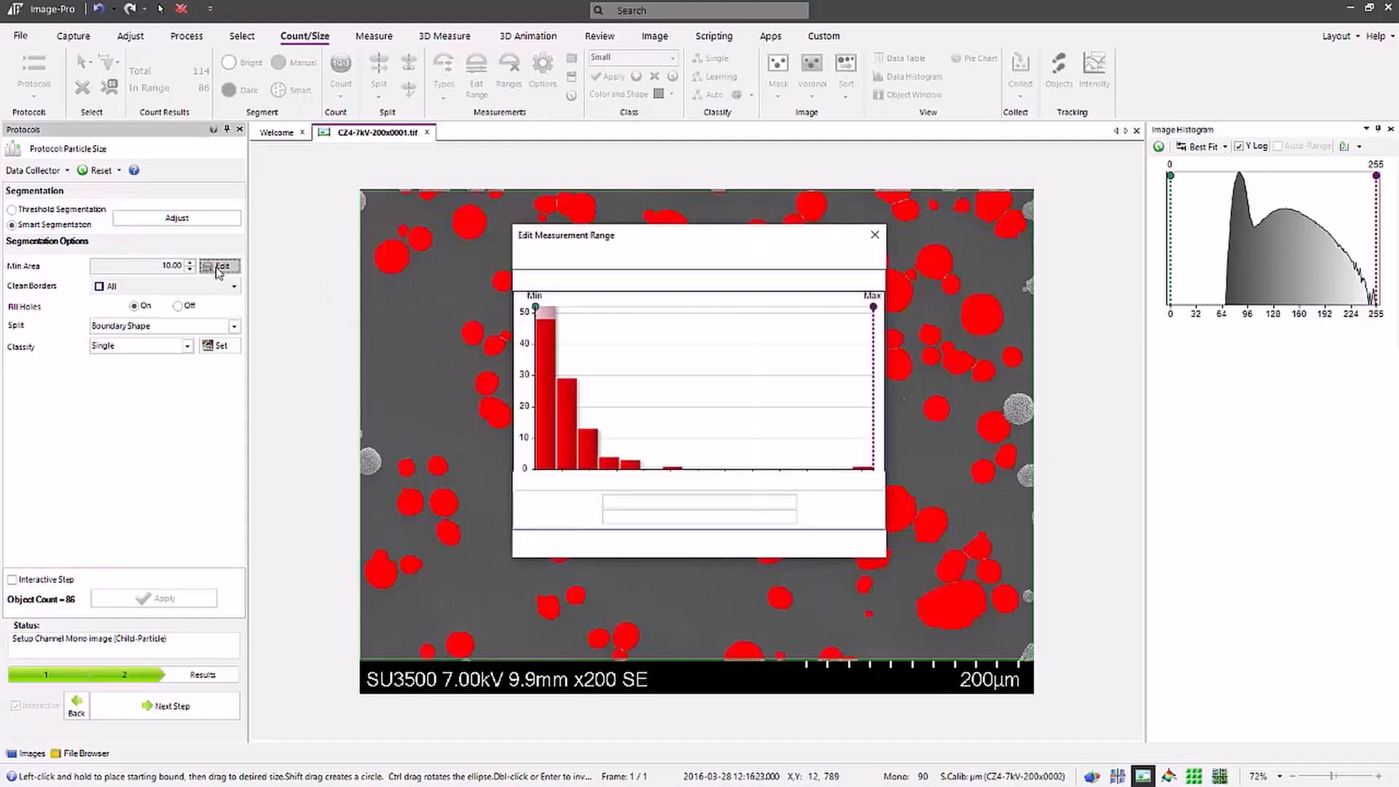
drag(683, 247, 995, 240)
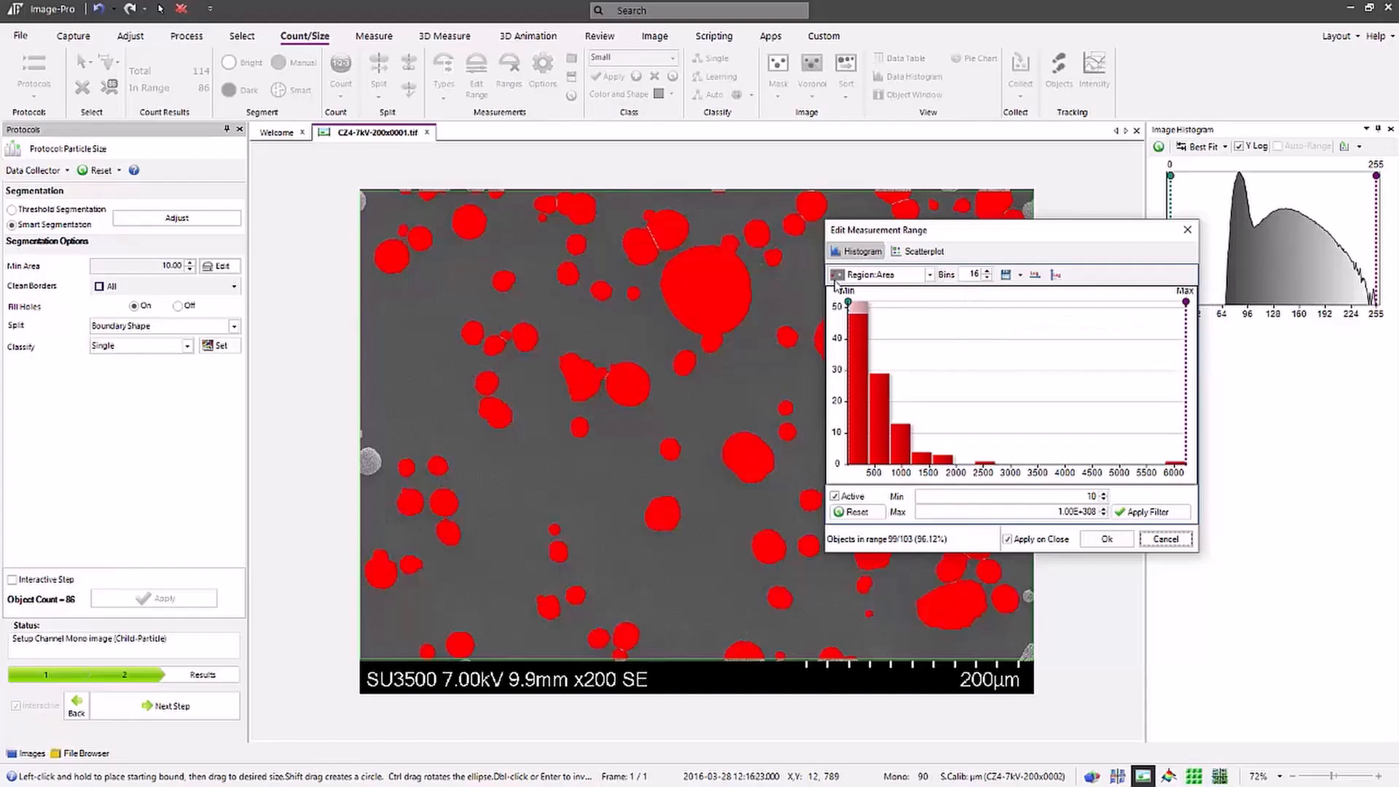
mouse_move(854, 300)
mouse_down()
mouse_move(877, 300)
mouse_move(851, 293)
mouse_up()
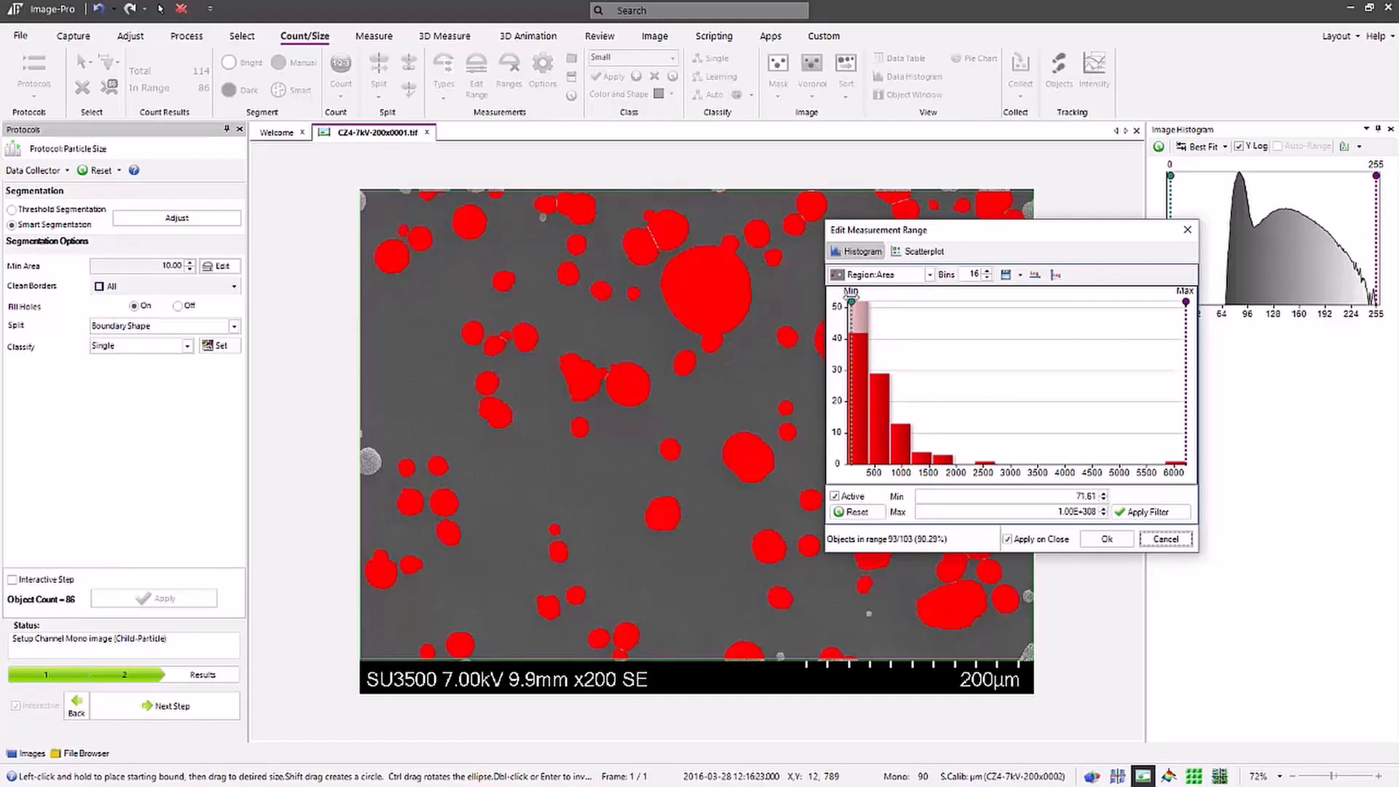
drag(850, 294, 848, 302)
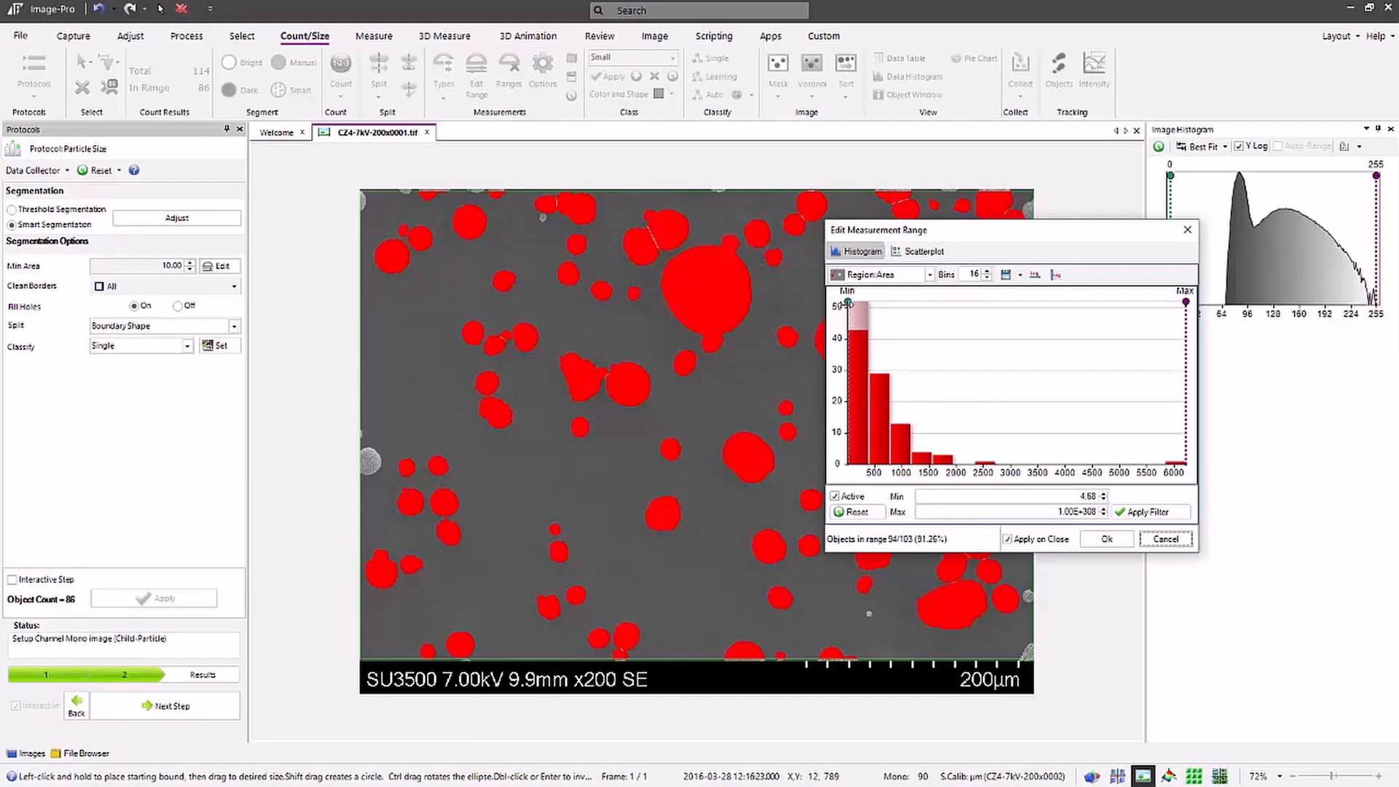
click(1109, 539)
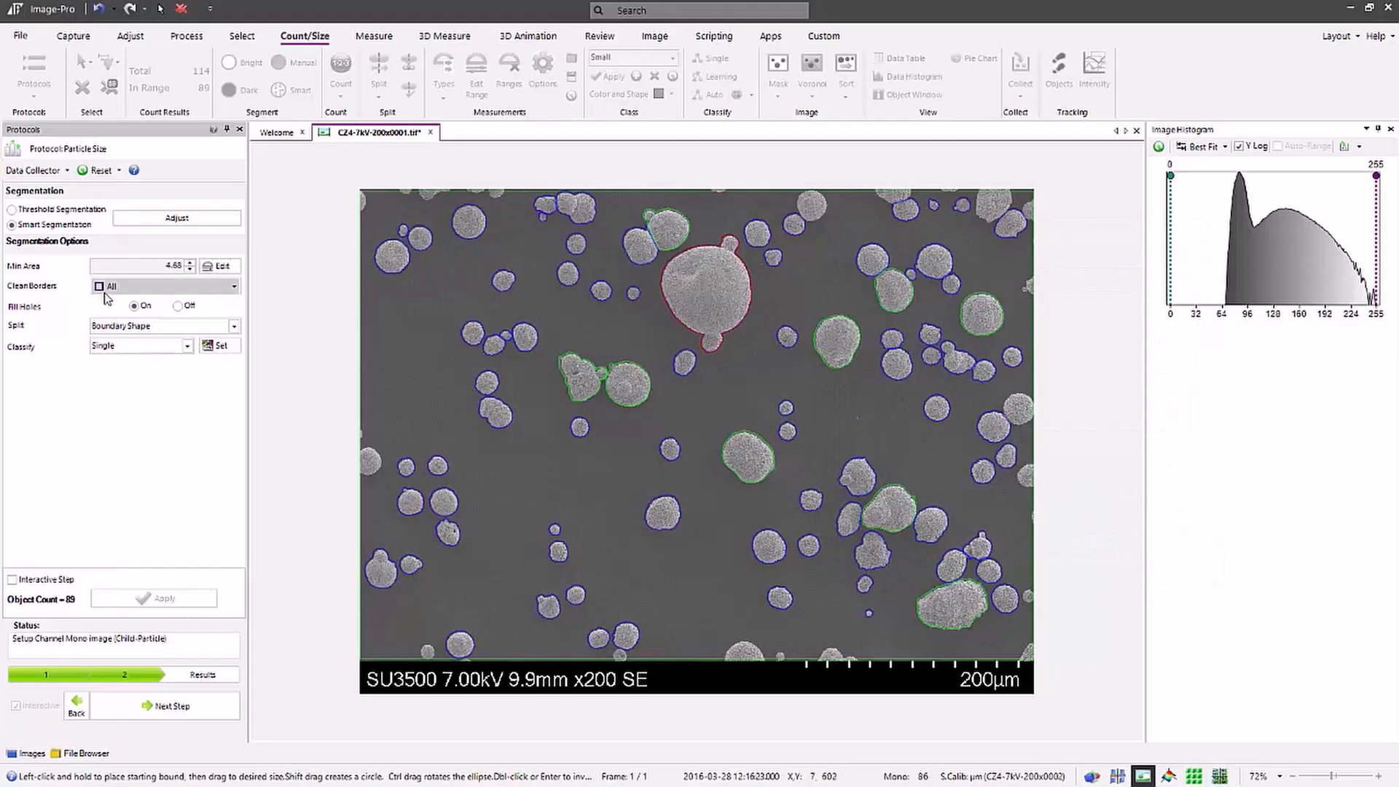
click(167, 287)
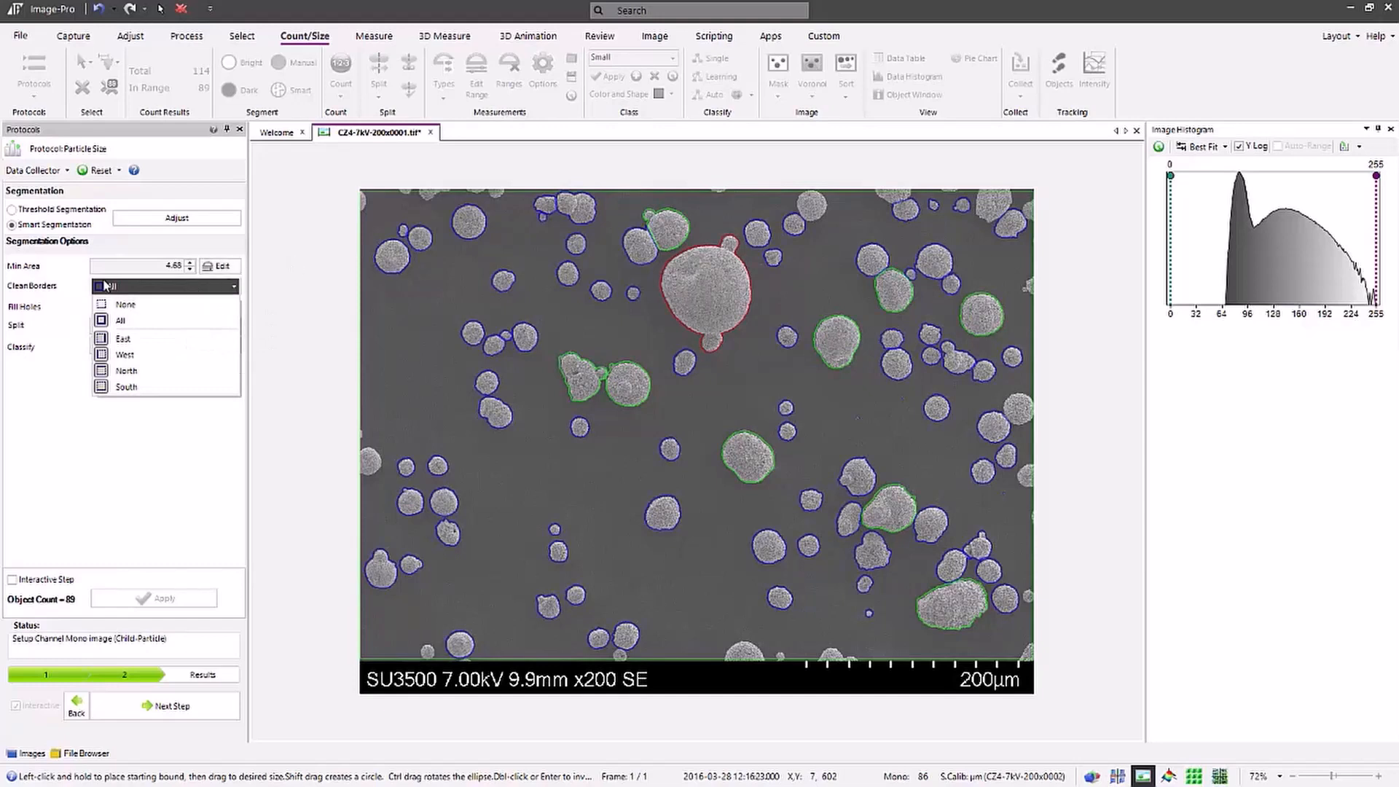
click(176, 473)
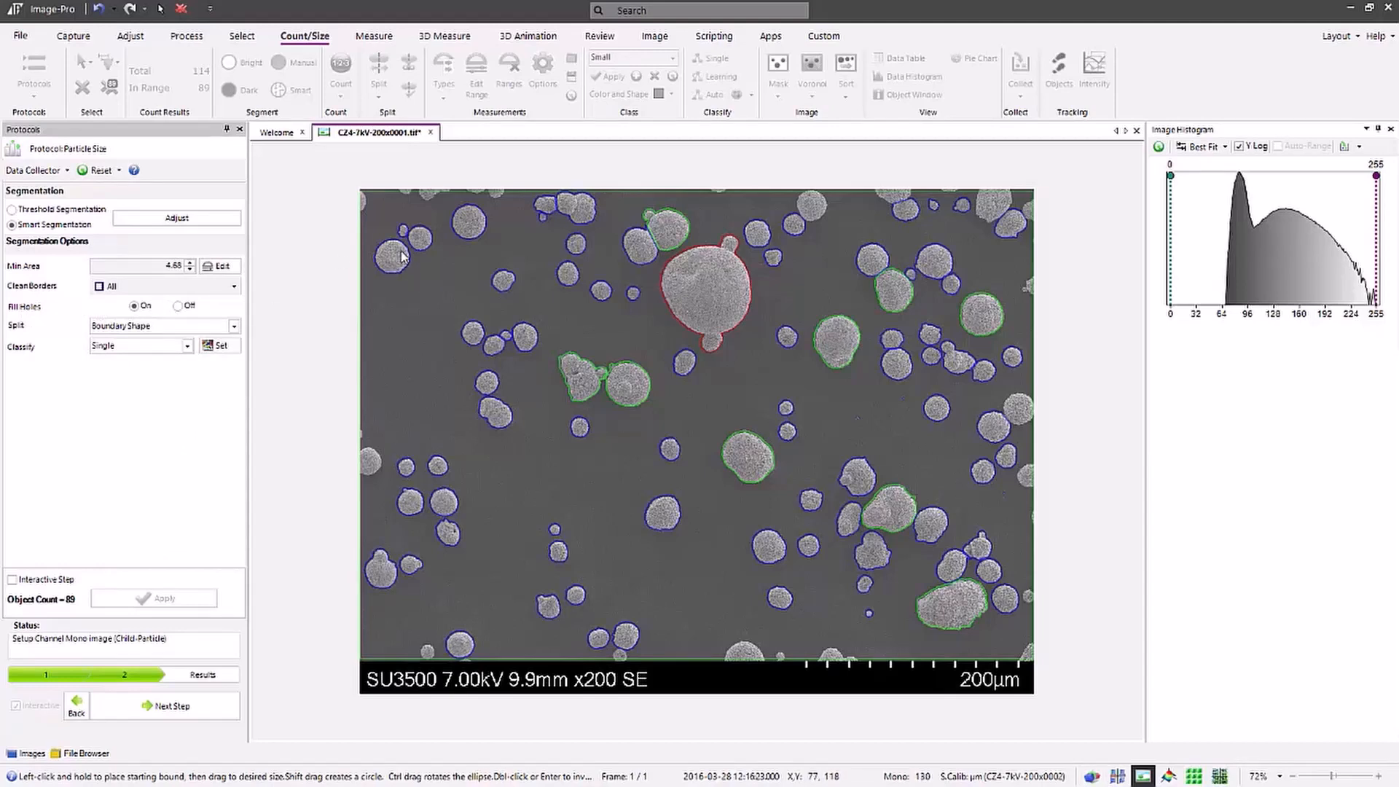
mouse_move(403, 257)
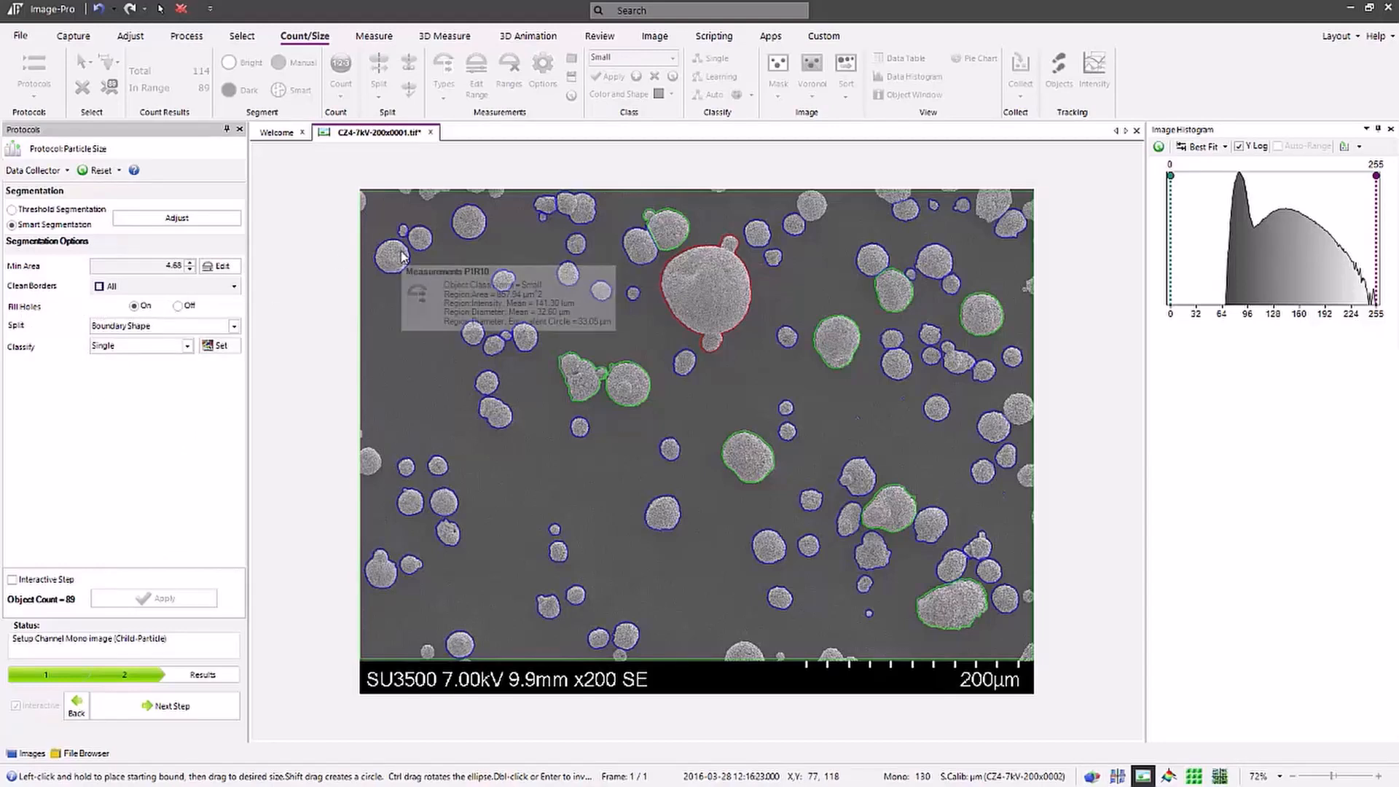
Set the particle split method to Watershed and recount the objects.
click(234, 329)
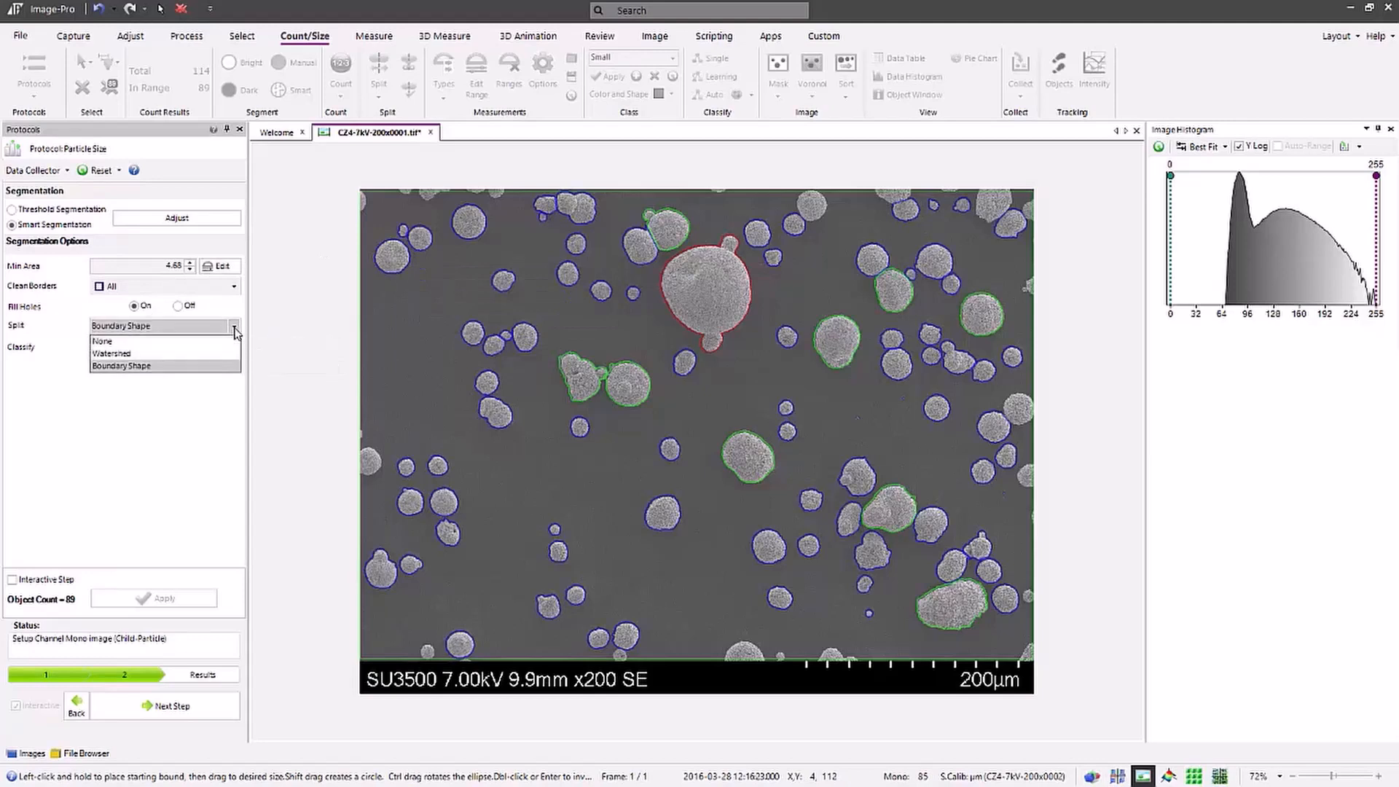
click(234, 330)
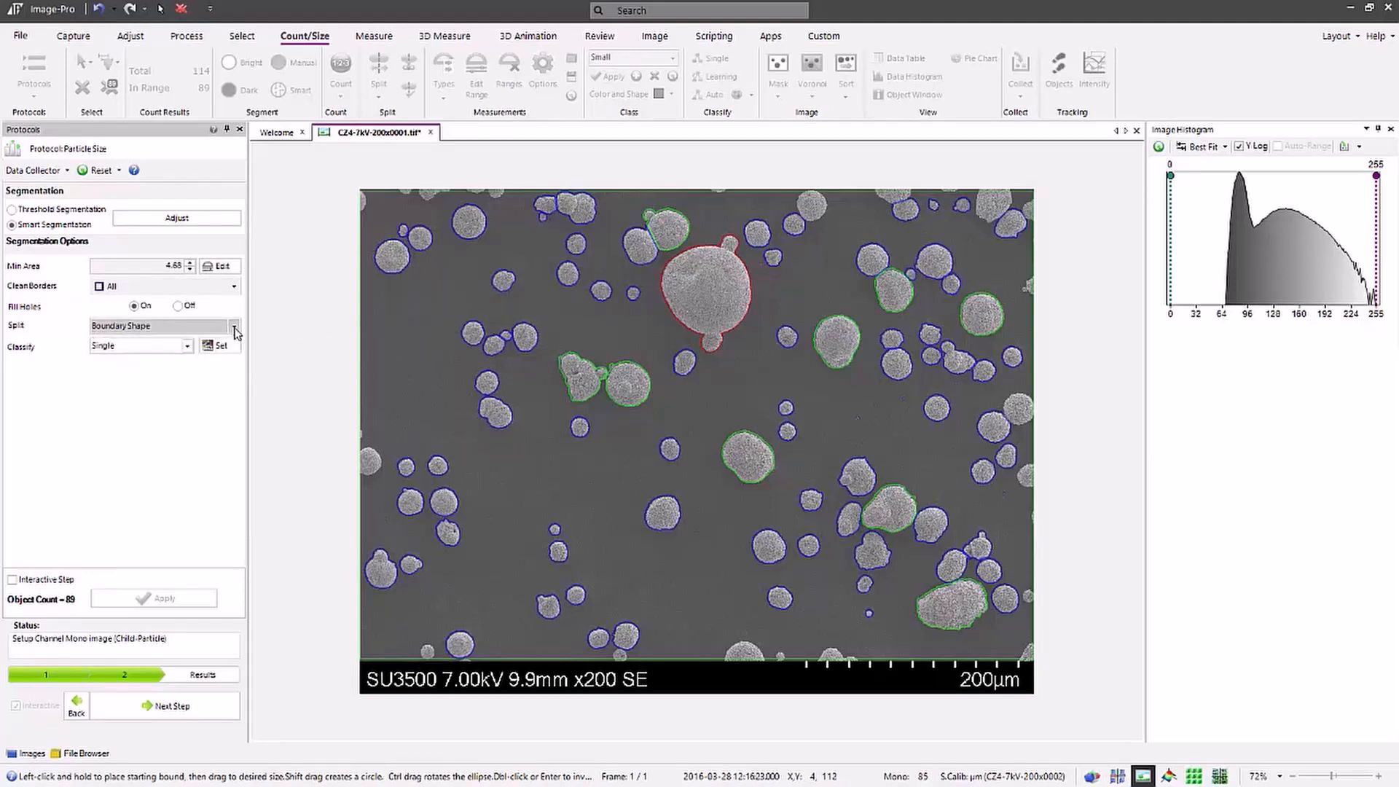
click(205, 325)
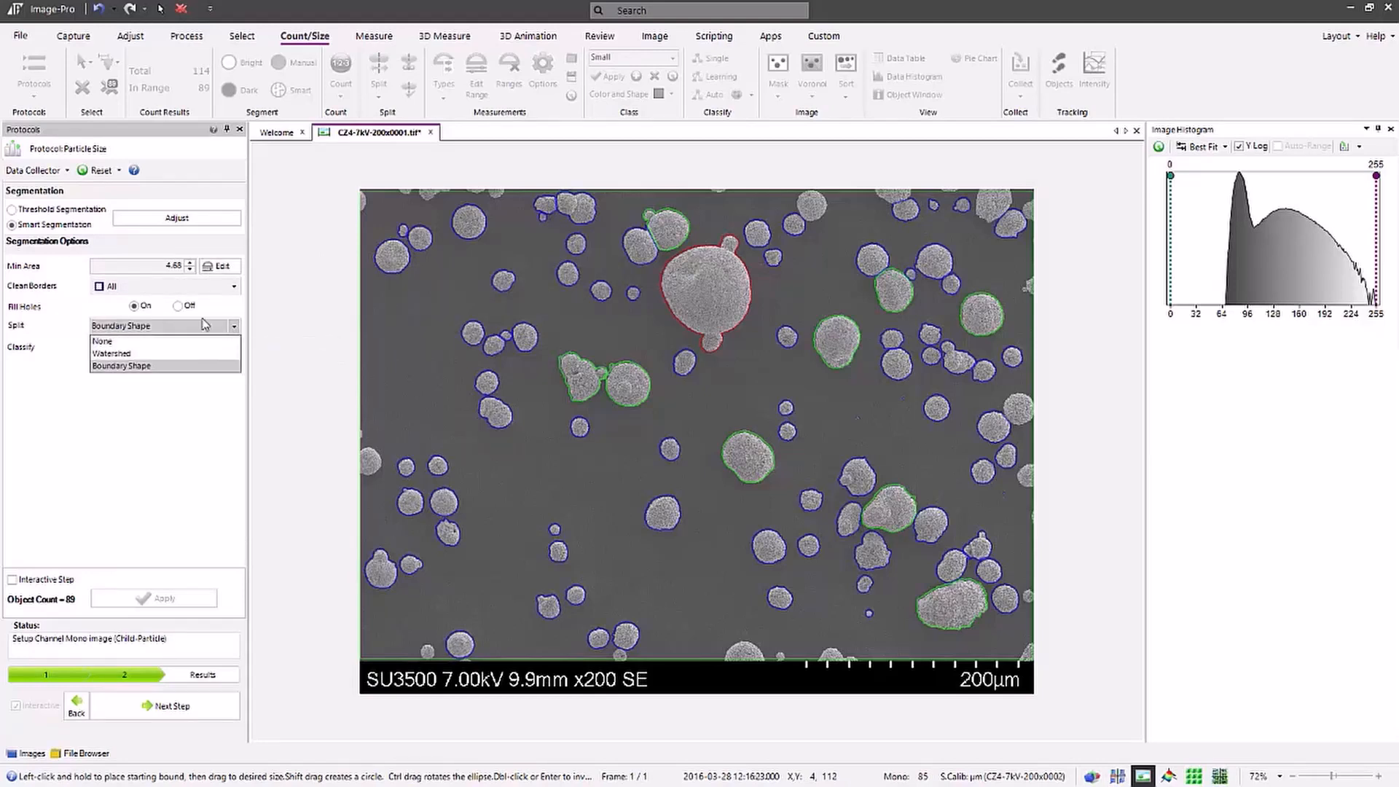
click(121, 354)
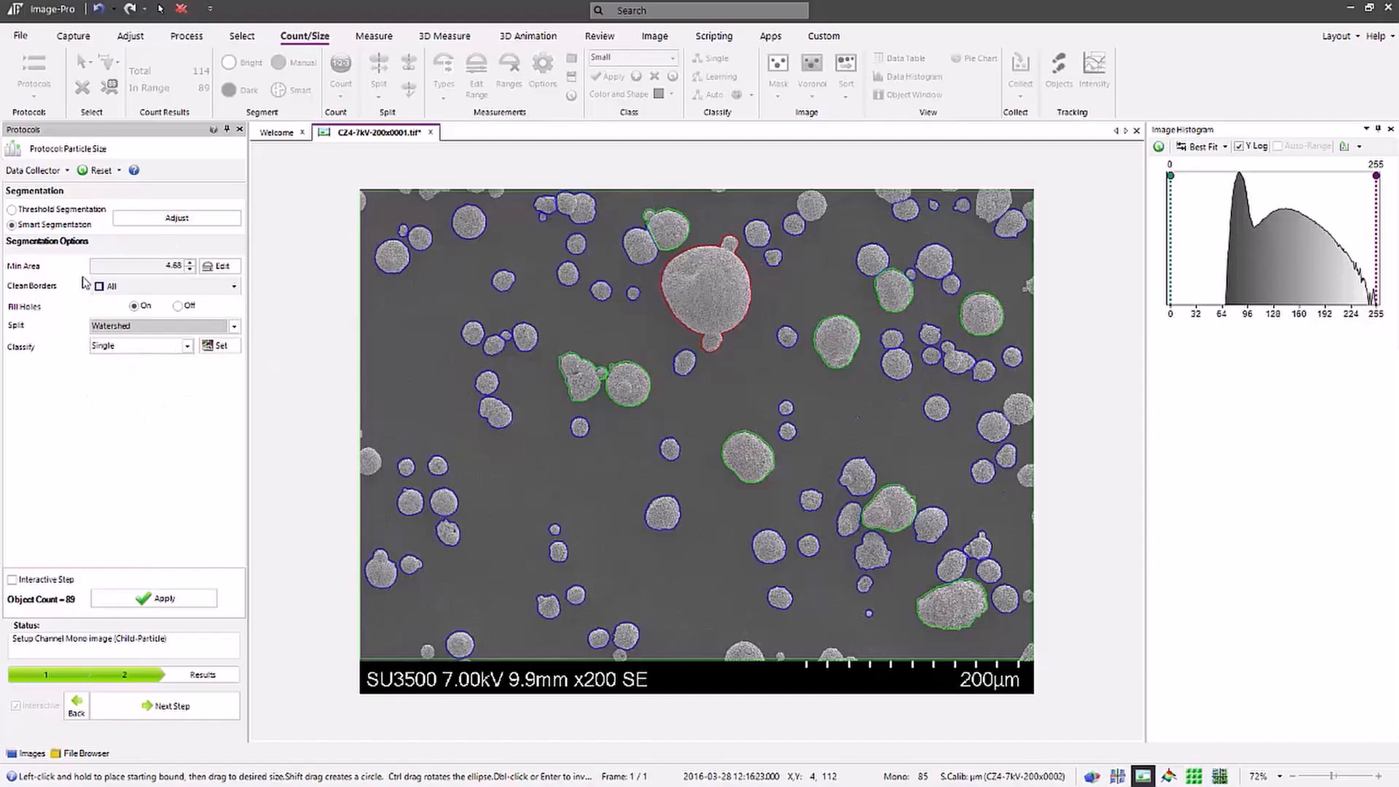
click(146, 601)
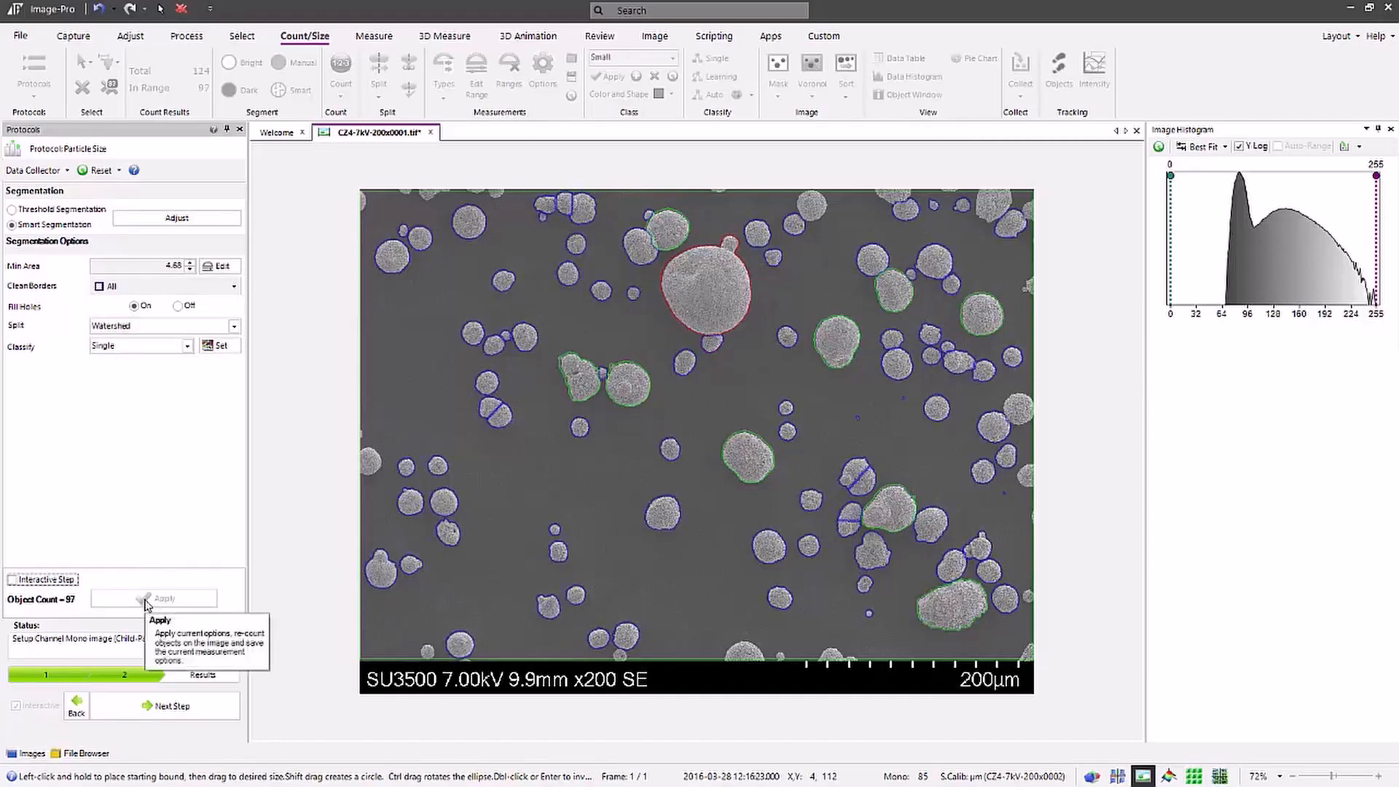
Set the particle split method to Boundary Shape and recount the objects.
click(234, 327)
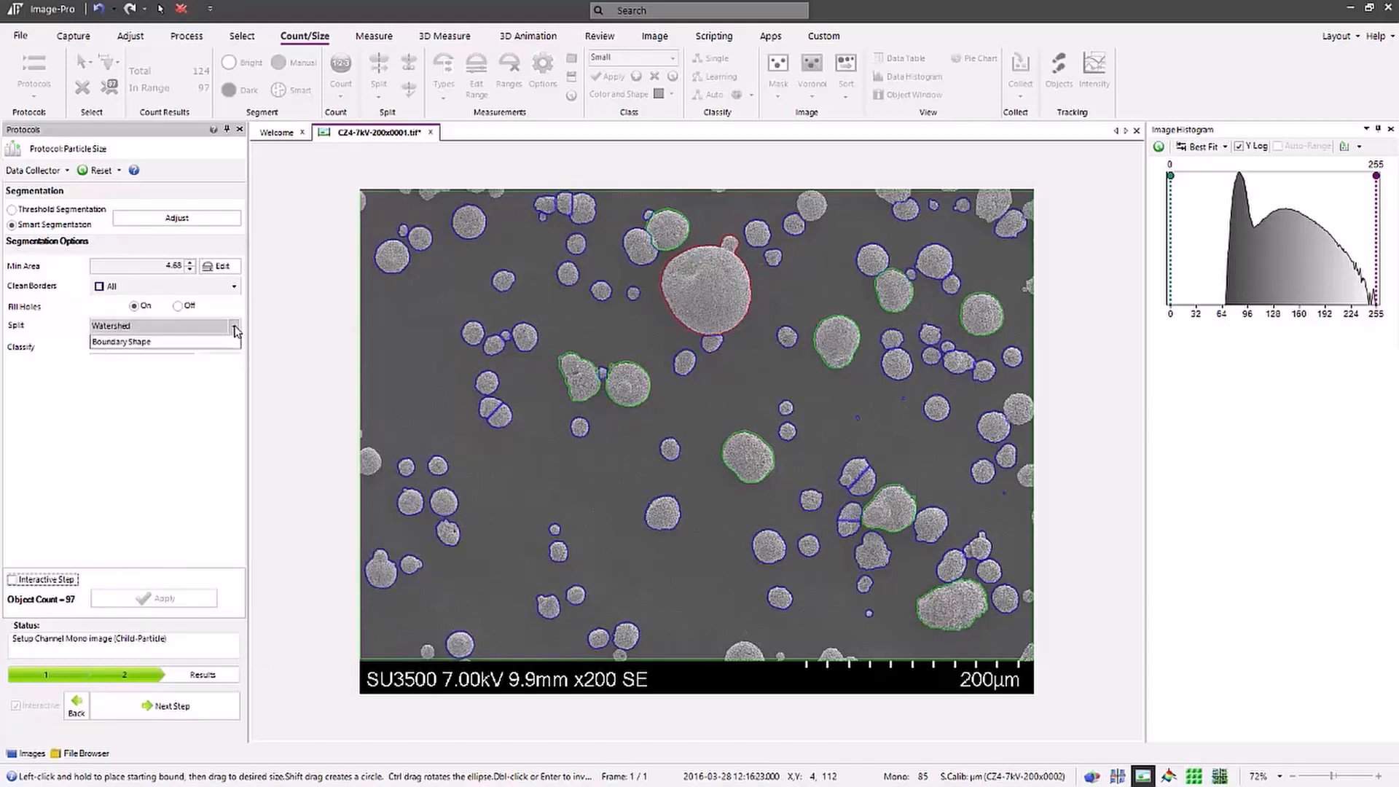
click(151, 365)
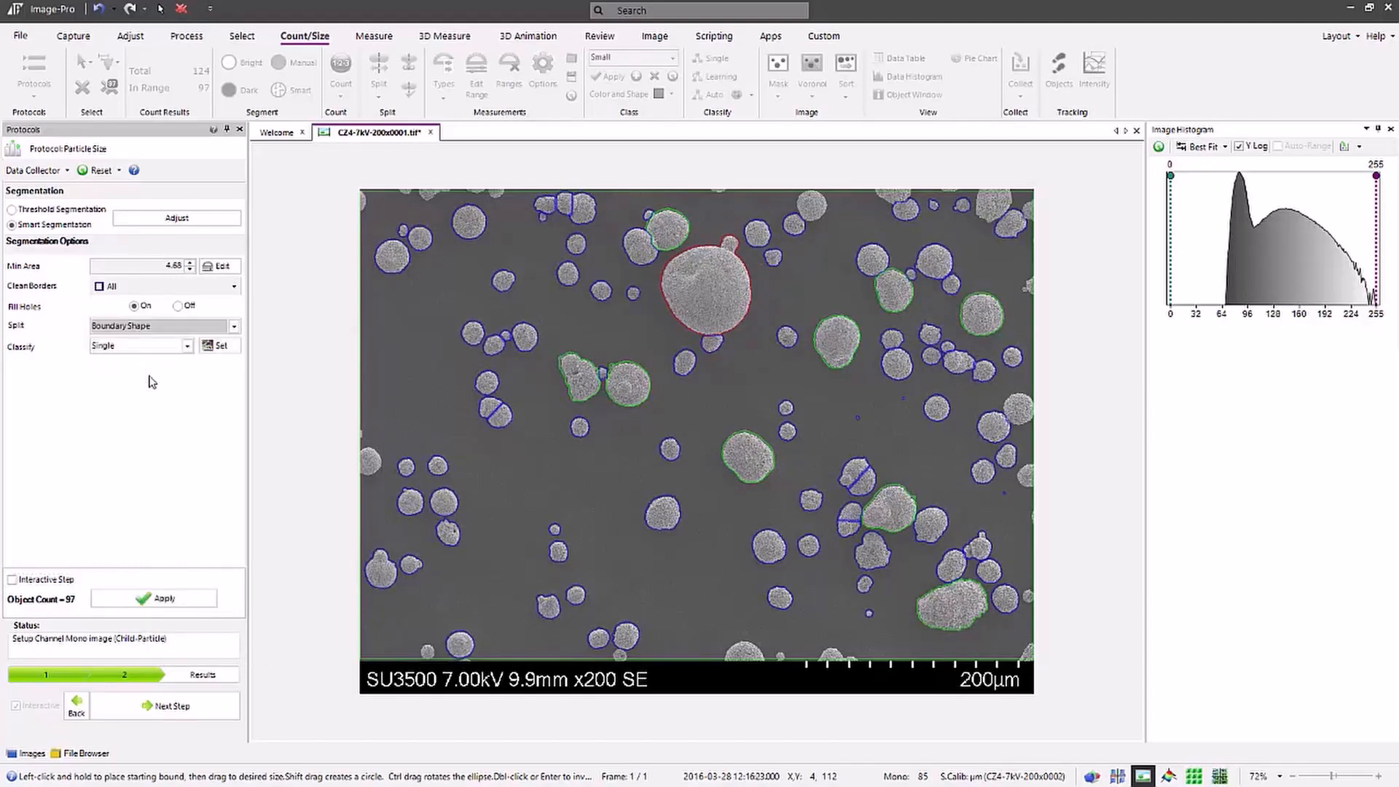
click(173, 599)
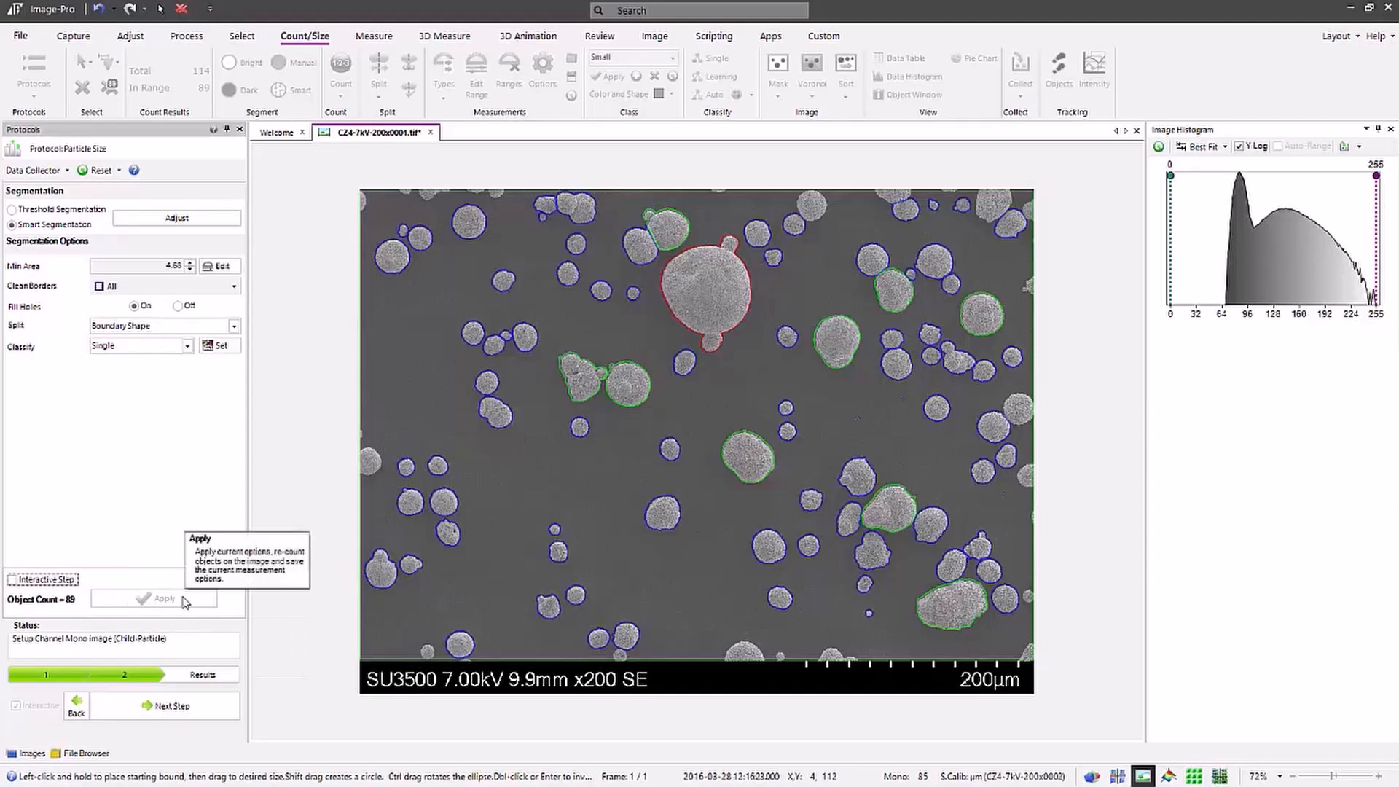
Advance the protocol to its results stage and enlarge the Data Collector Table's height to show the collected image data.
click(153, 711)
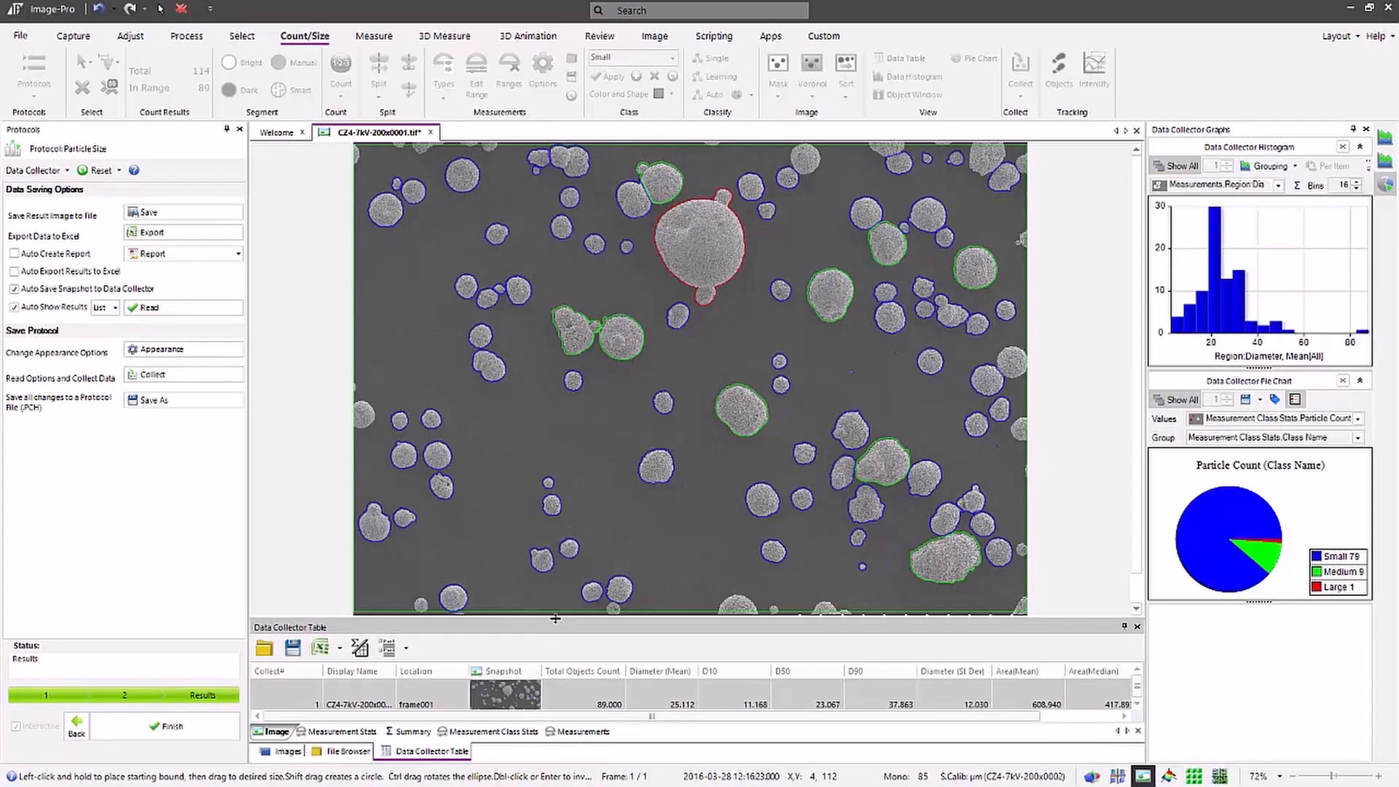
drag(558, 621, 566, 542)
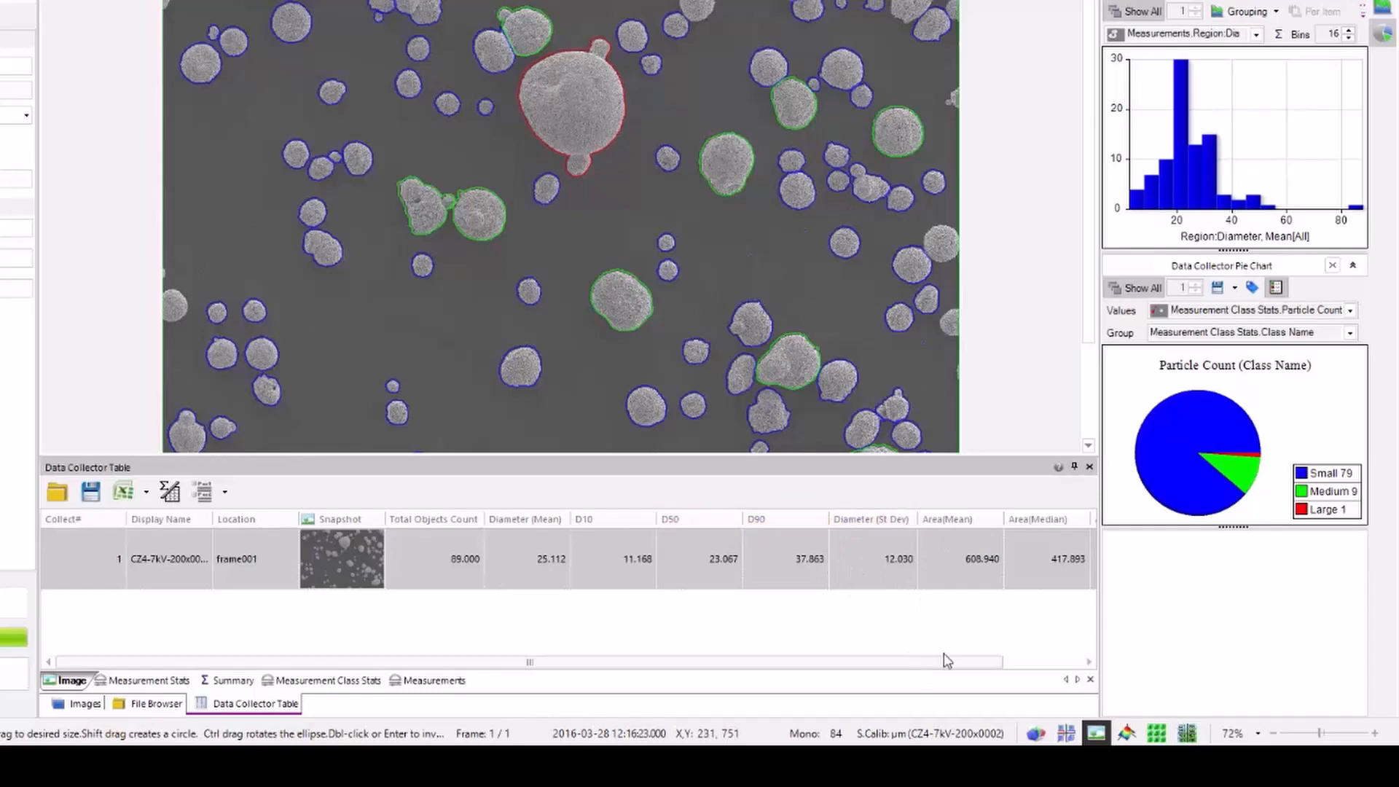
Finish the protocol to return to its first step and turn off interactive mode.
drag(946, 661, 1083, 679)
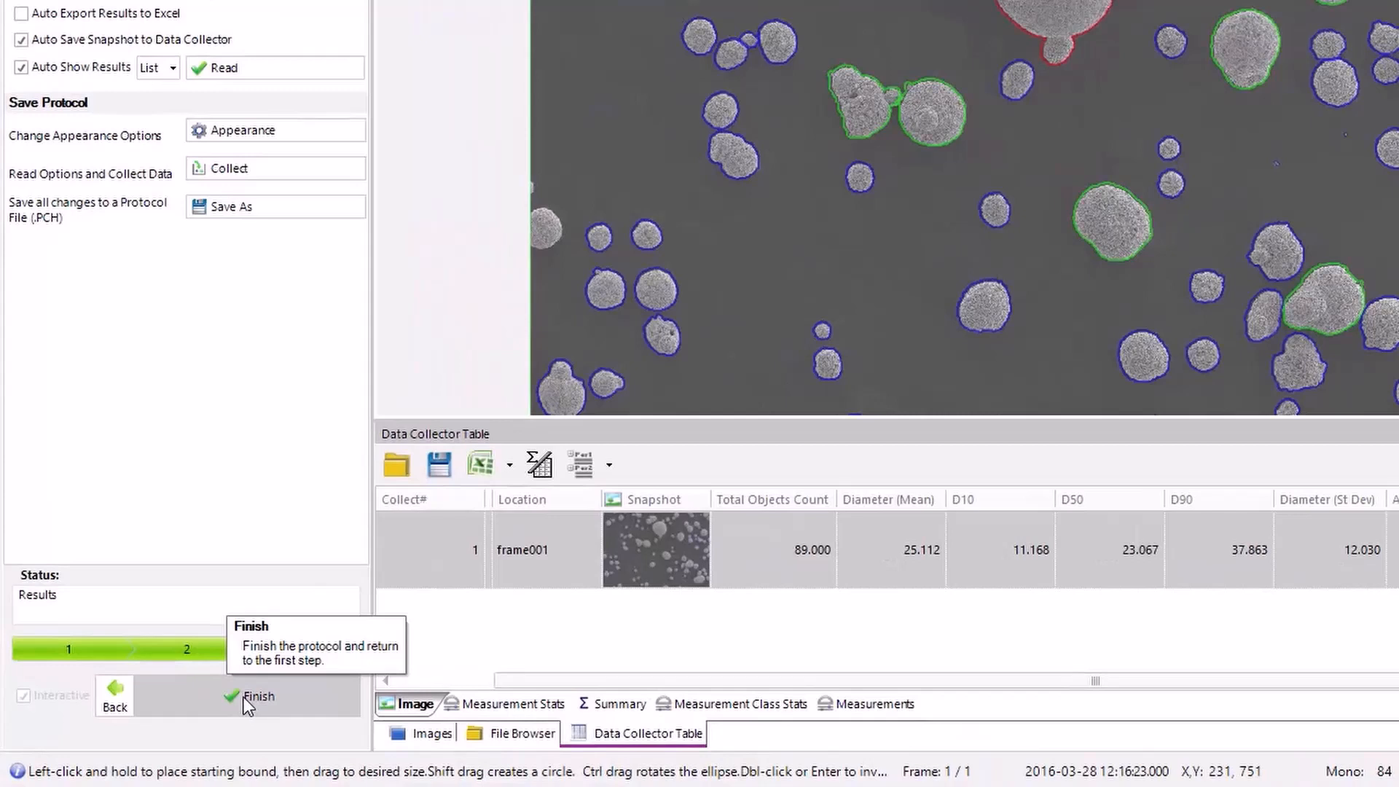
click(162, 726)
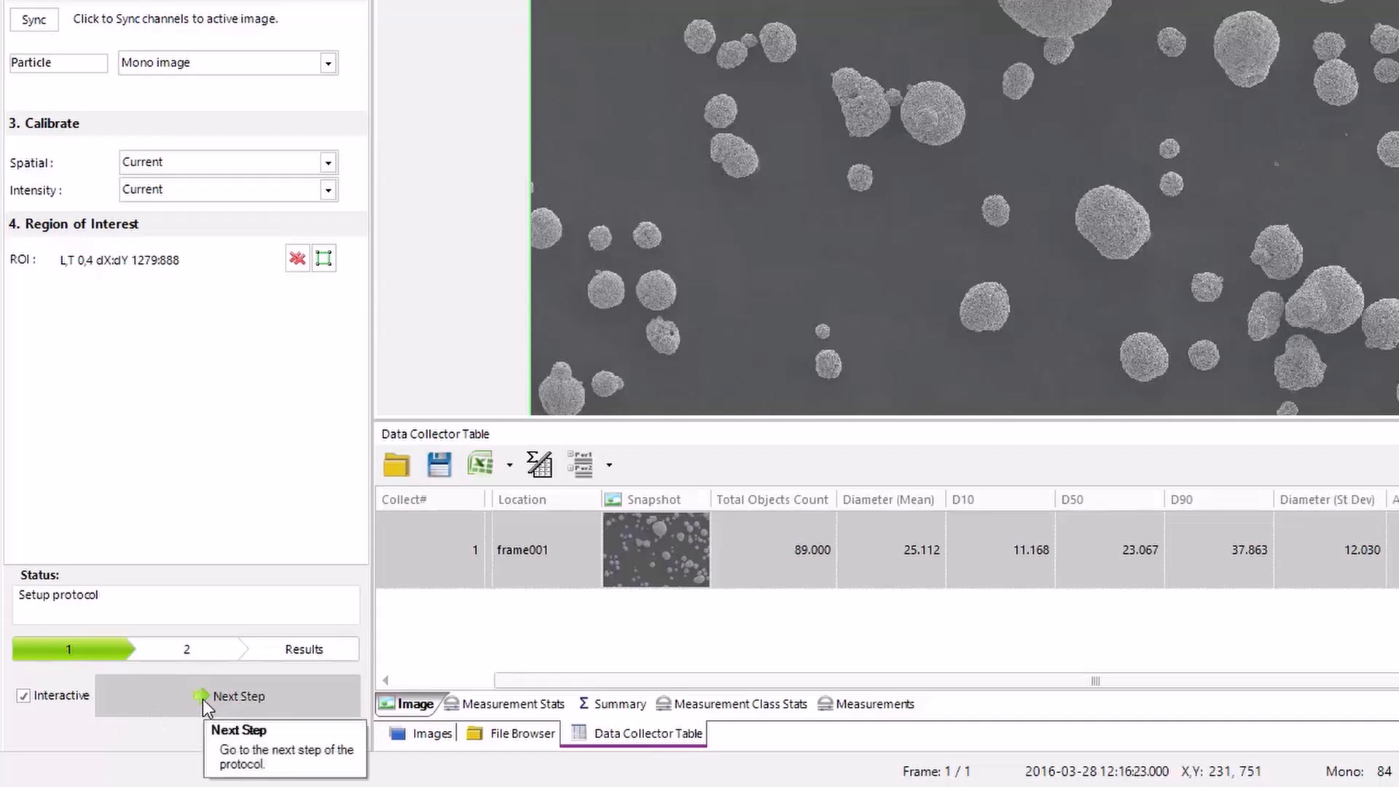
click(60, 699)
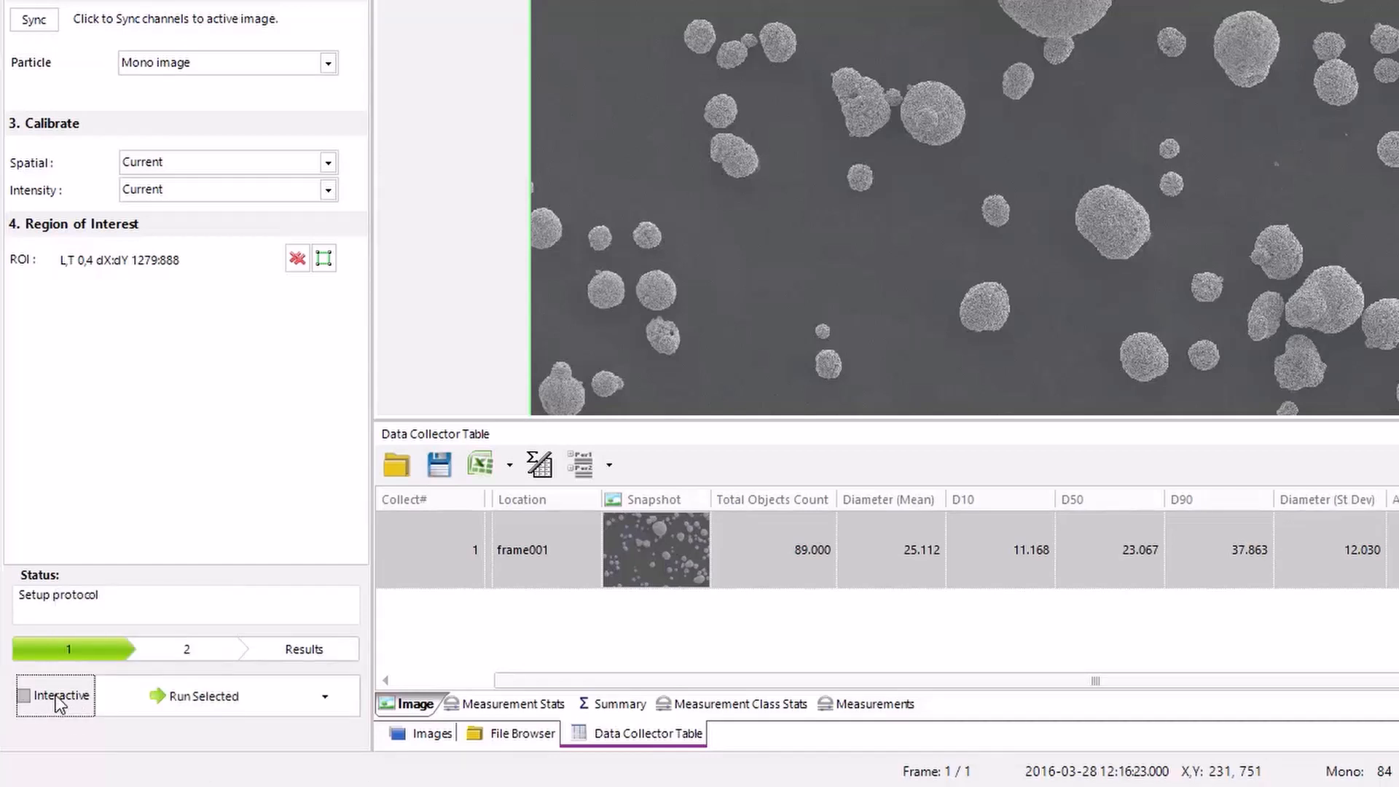
Batch-run the protocol on the whole Particle Size folder in Public Documents, under Image-Pro Demo Images and Protocols-Materials.
click(330, 690)
click(182, 756)
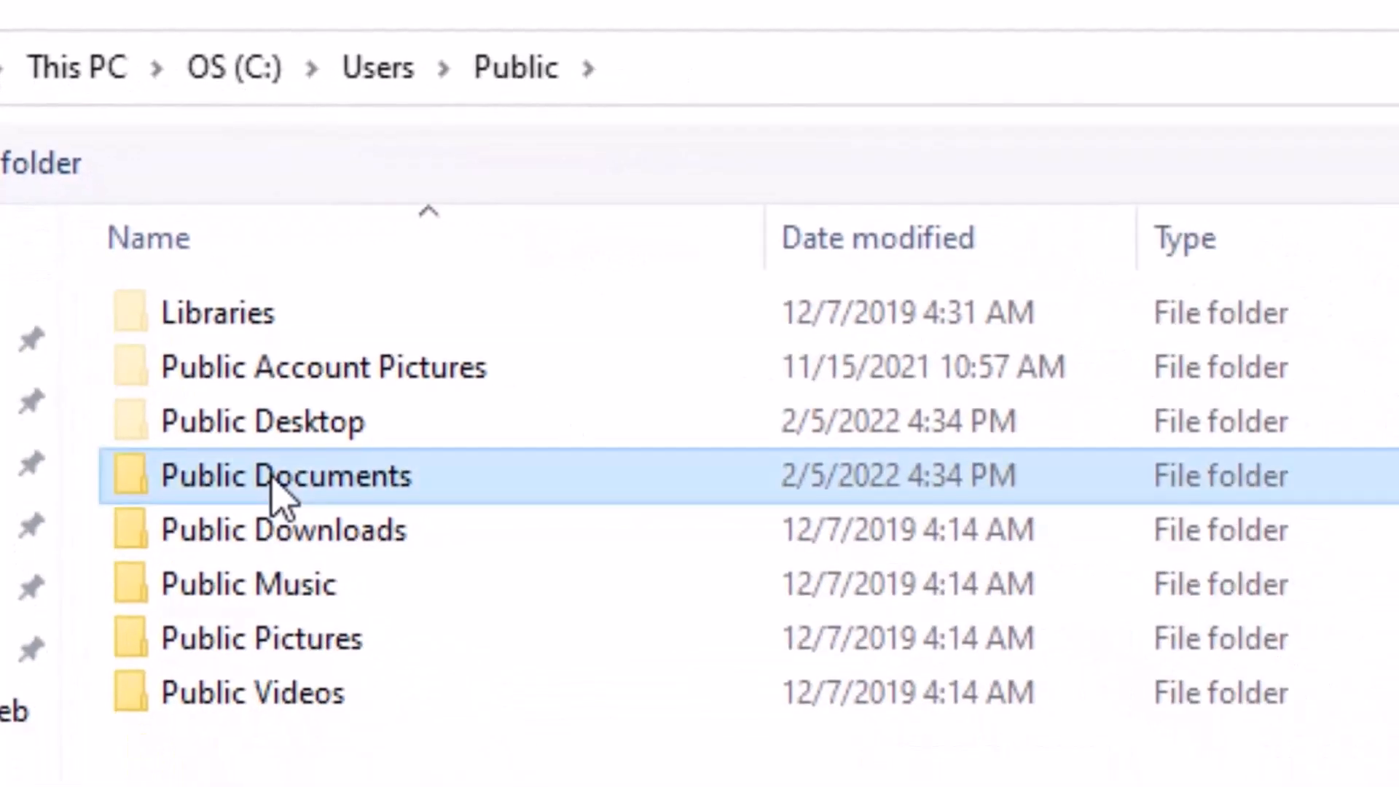
double_click(378, 660)
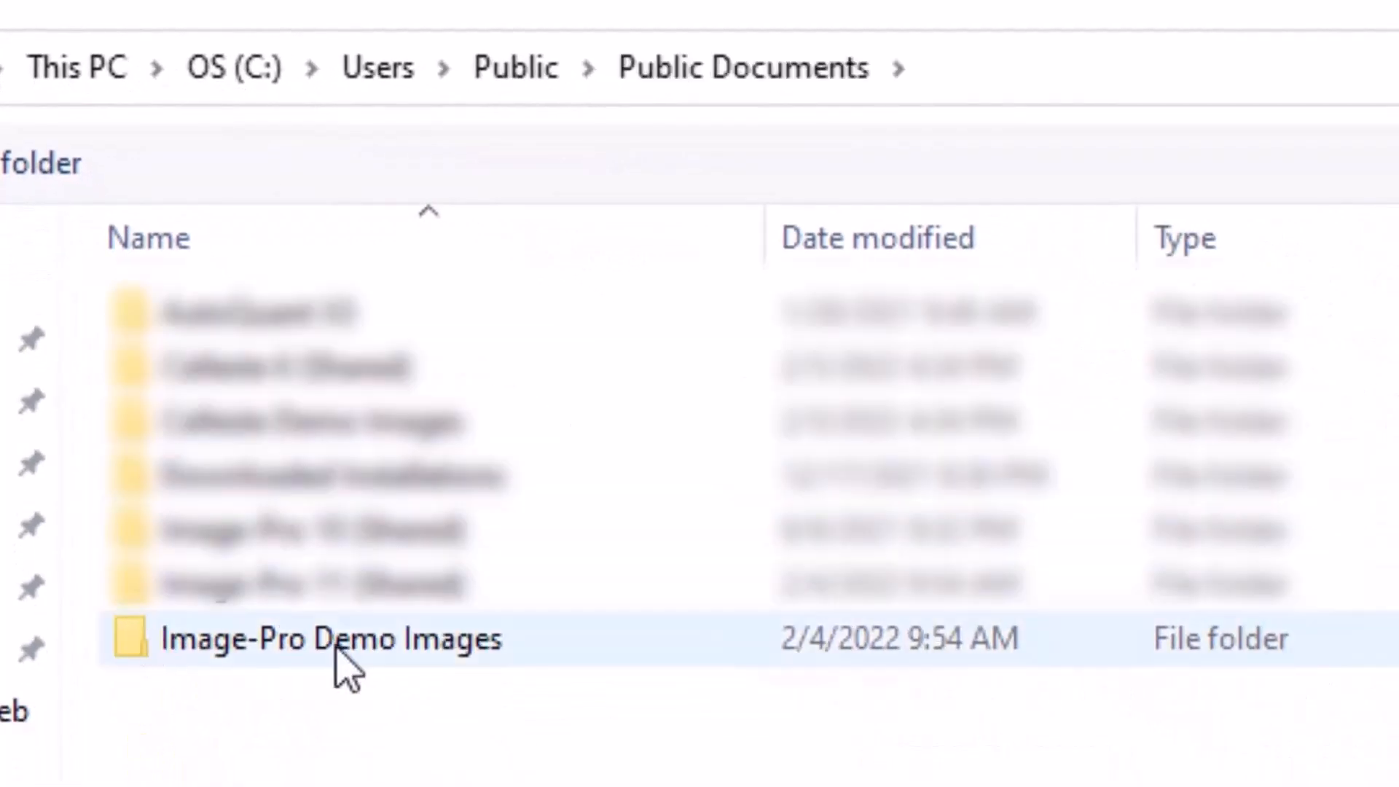
click(306, 653)
double_click(312, 665)
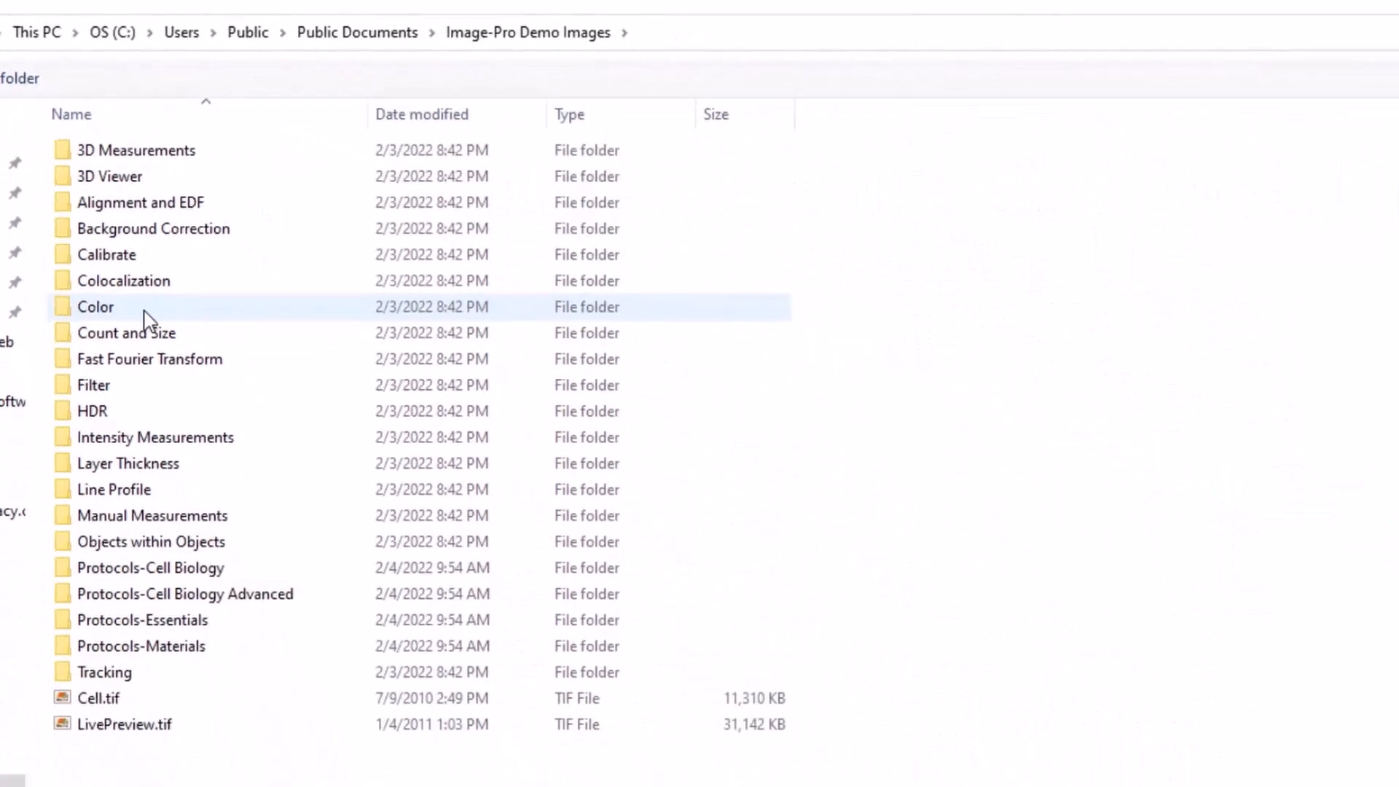
click(145, 646)
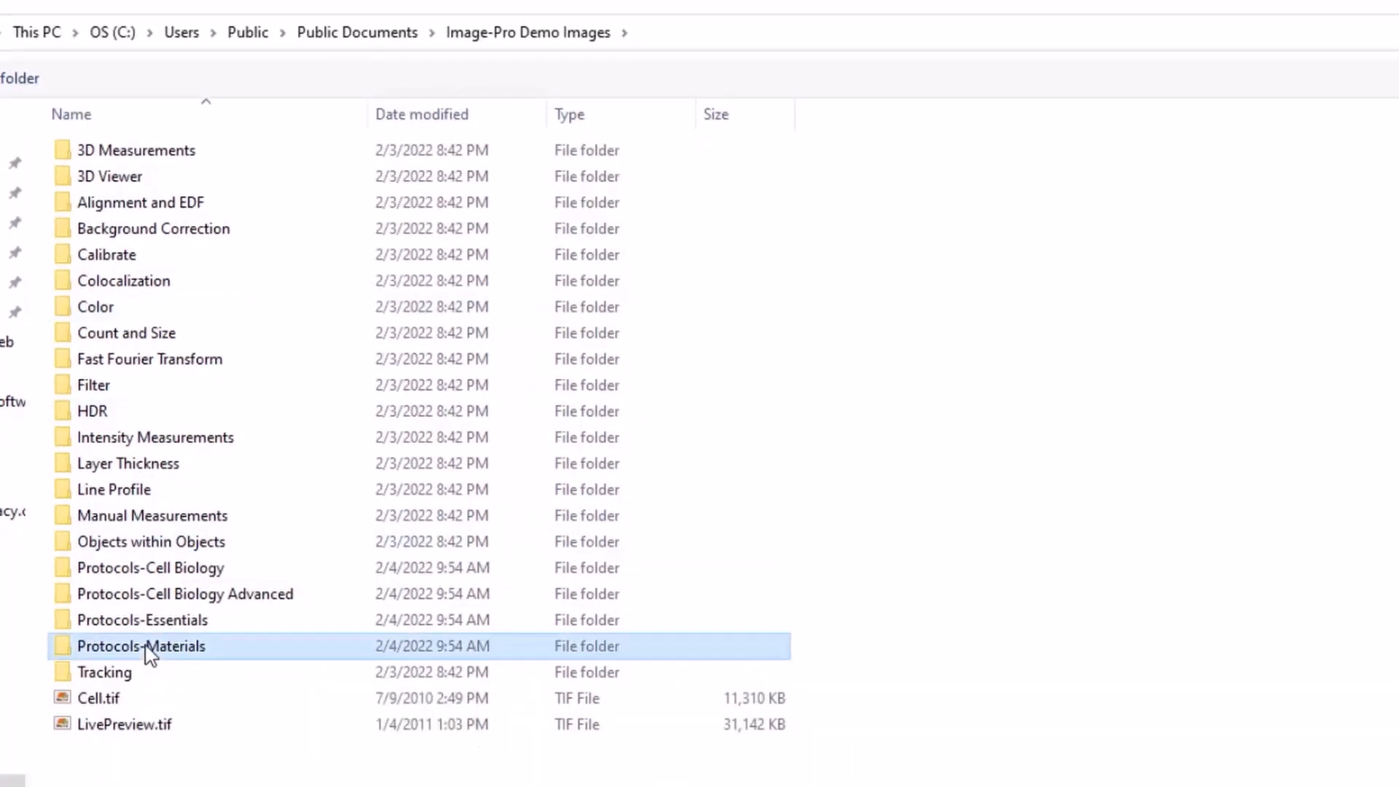
double_click(149, 653)
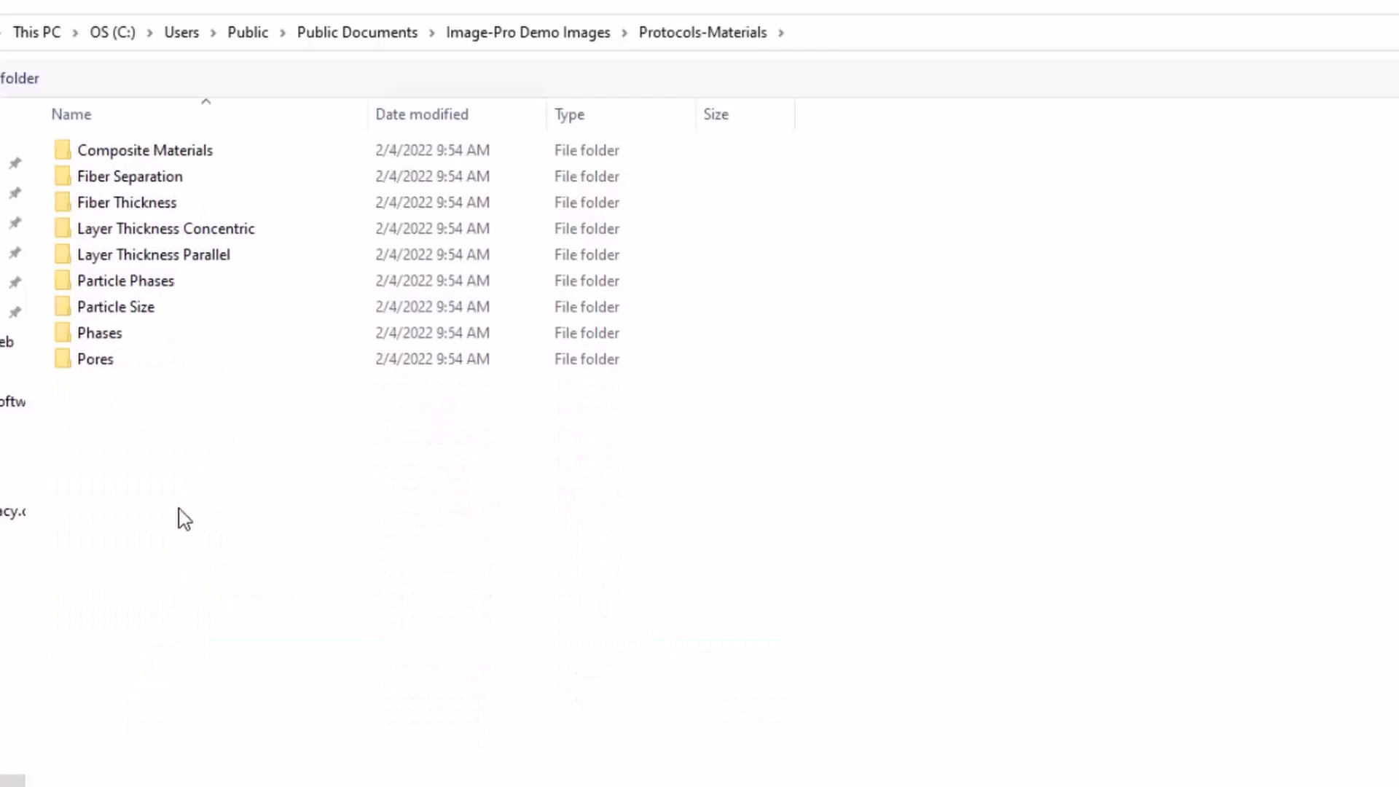
double_click(103, 310)
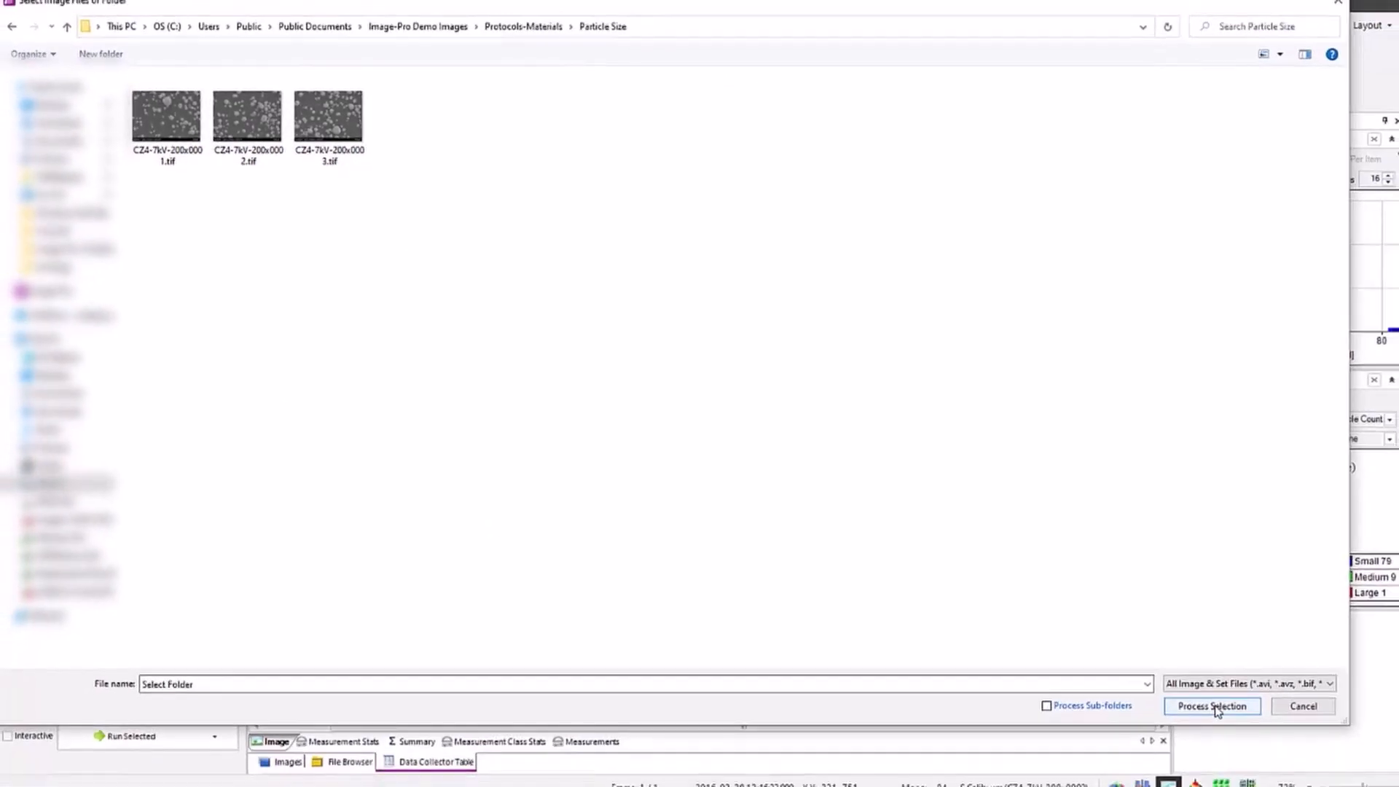
click(1216, 711)
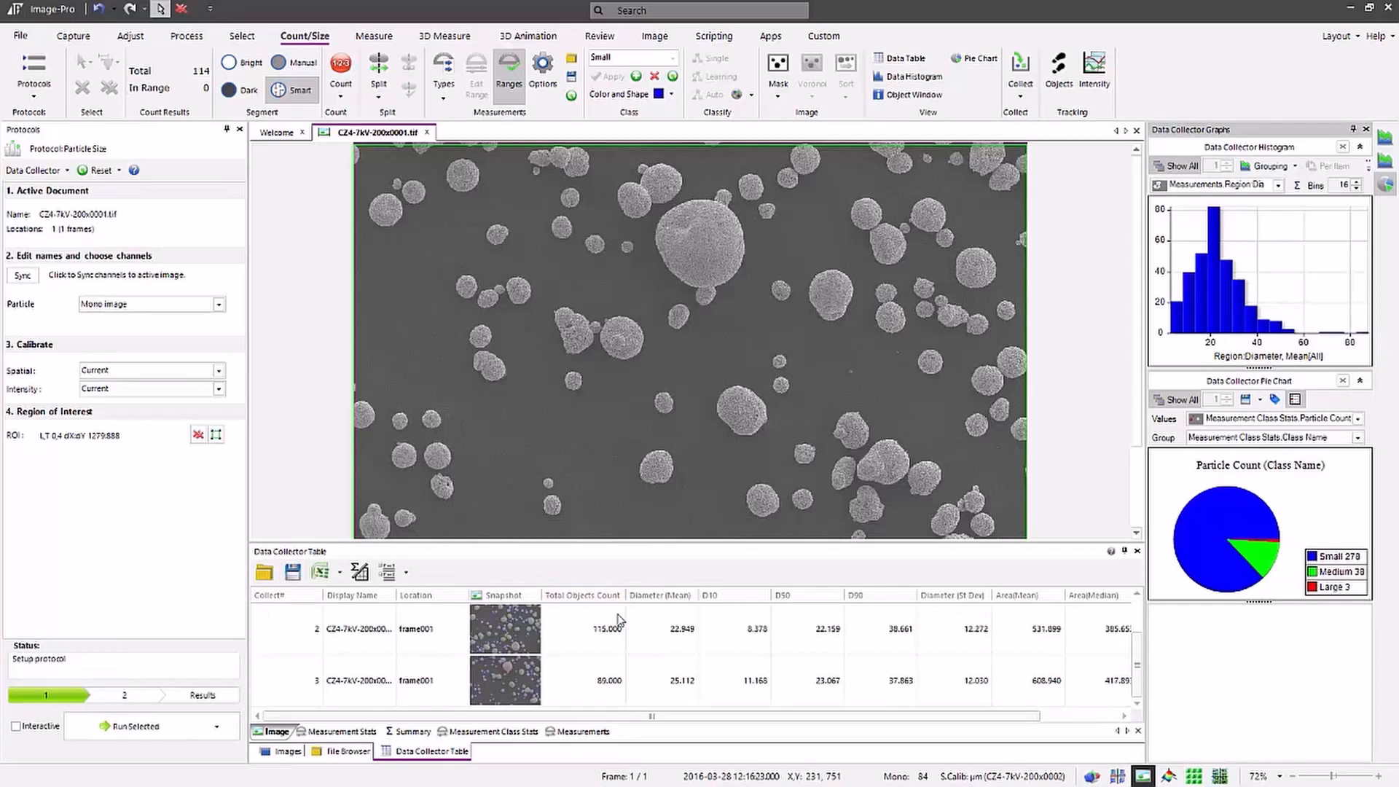
Review the batch results in the Data Collector Table: per-image data, measurement stats, summary and measurement class stats.
scroll(440, 642, up, 1)
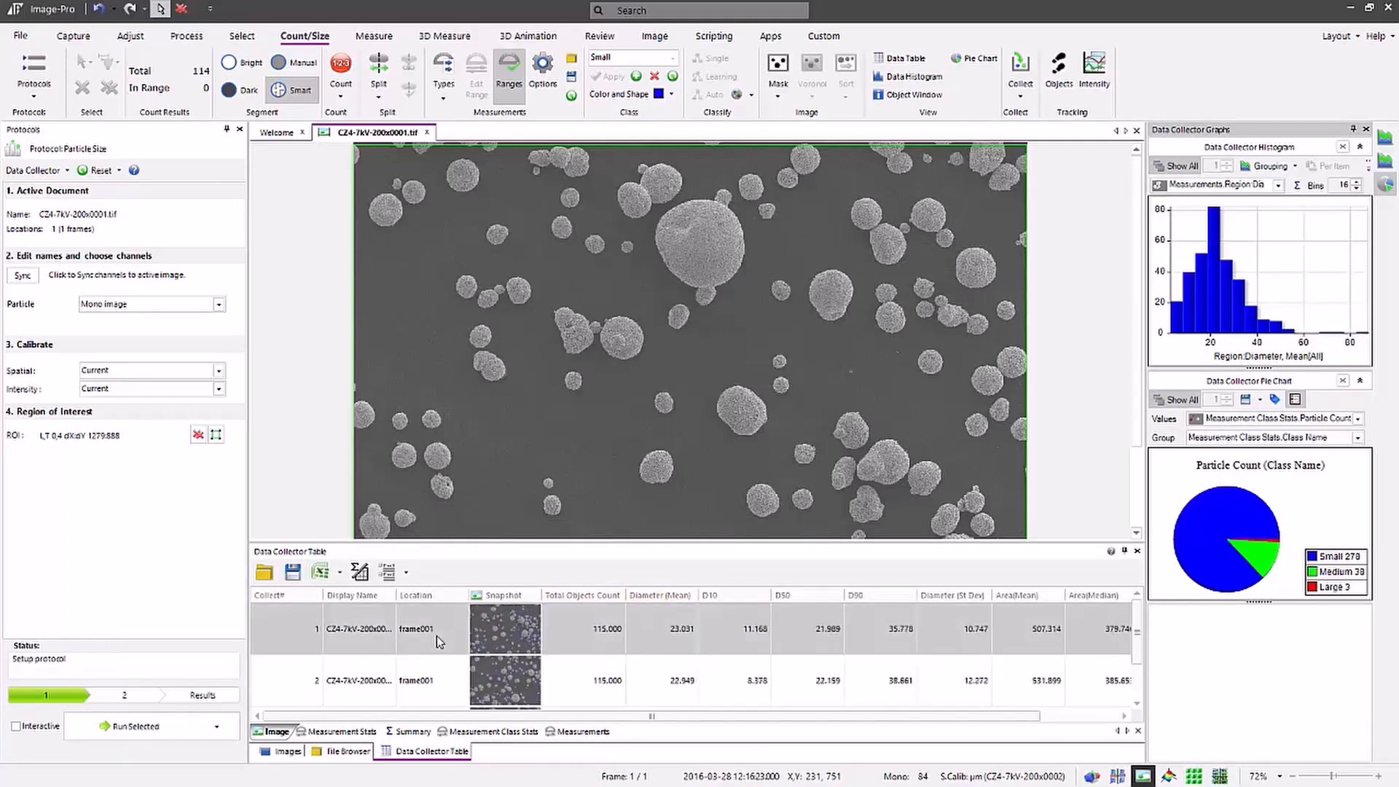
scroll(440, 641, down, 1)
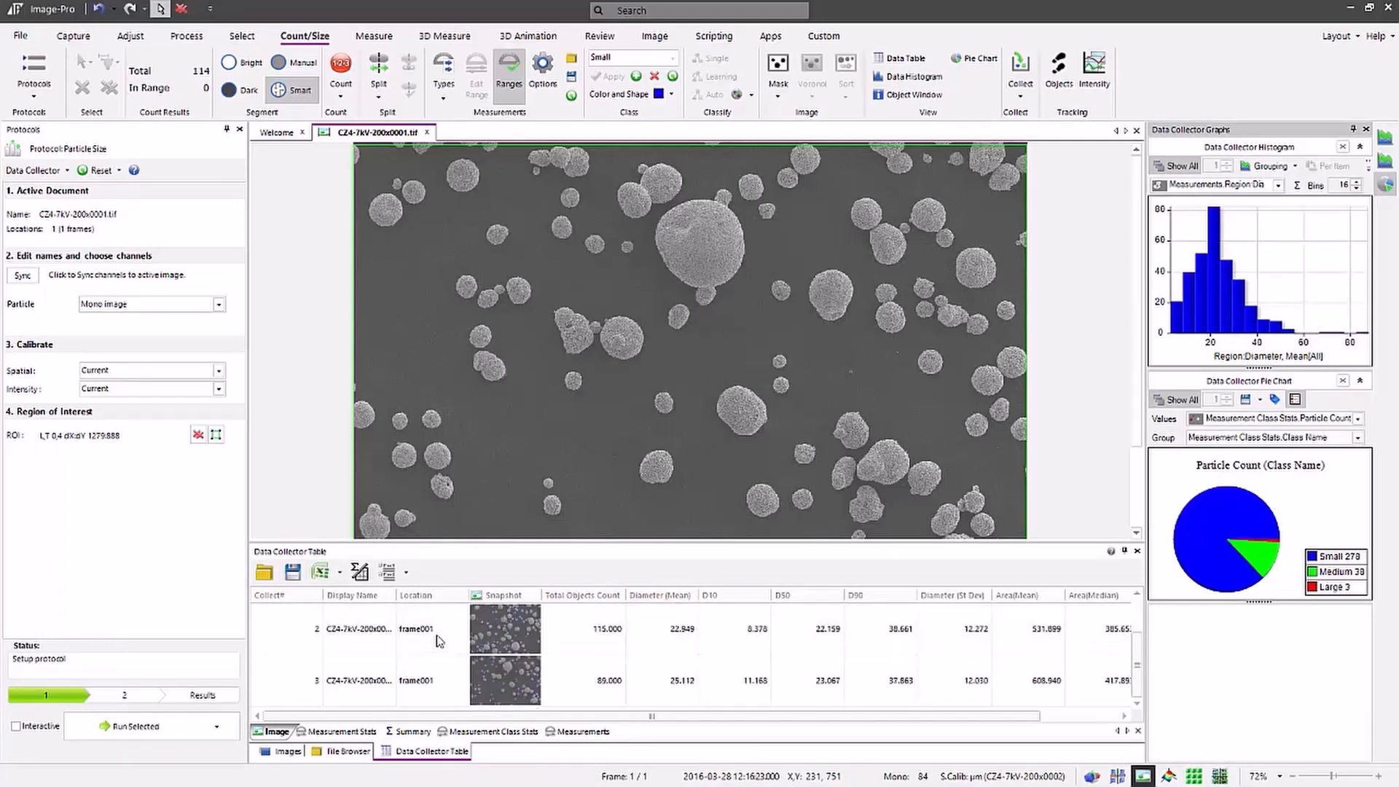
scroll(440, 642, up, 1)
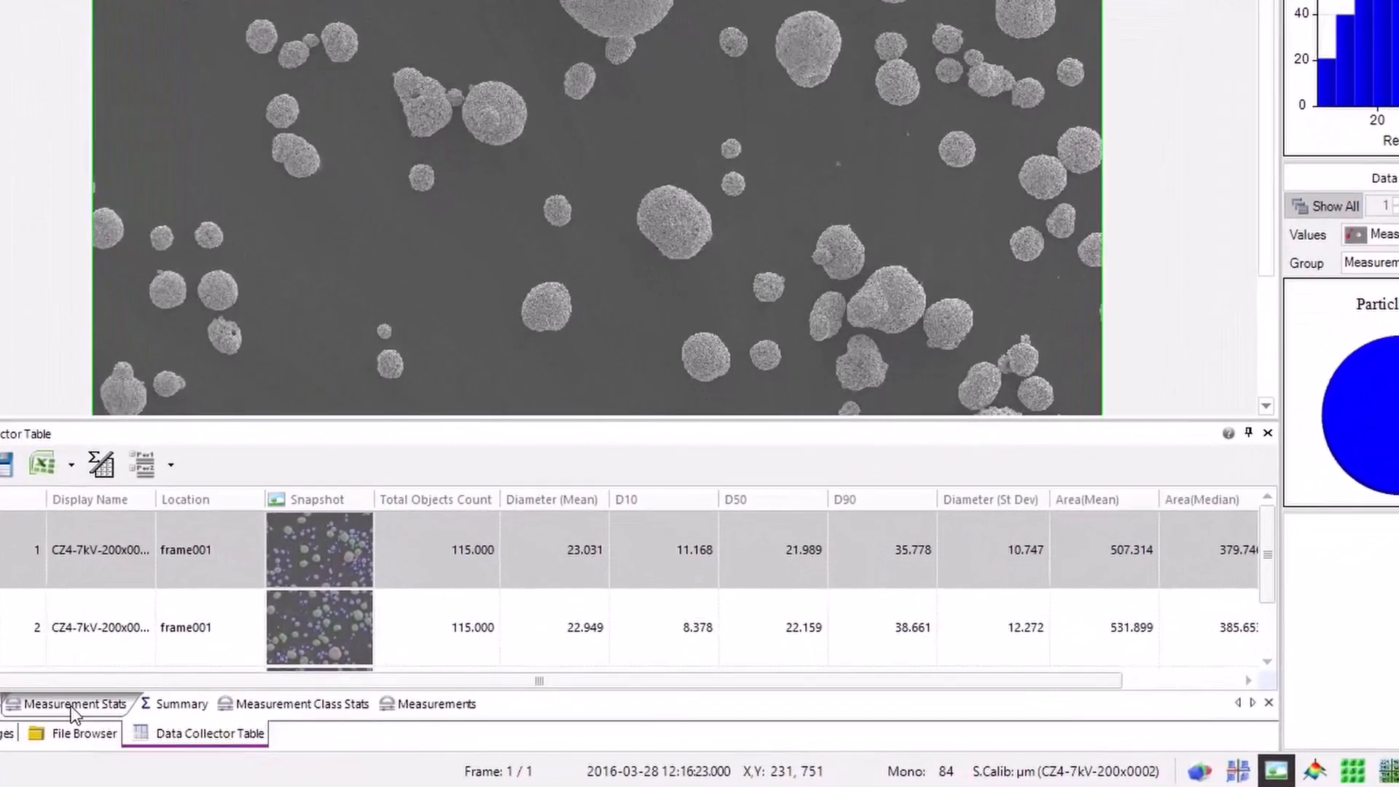
click(341, 731)
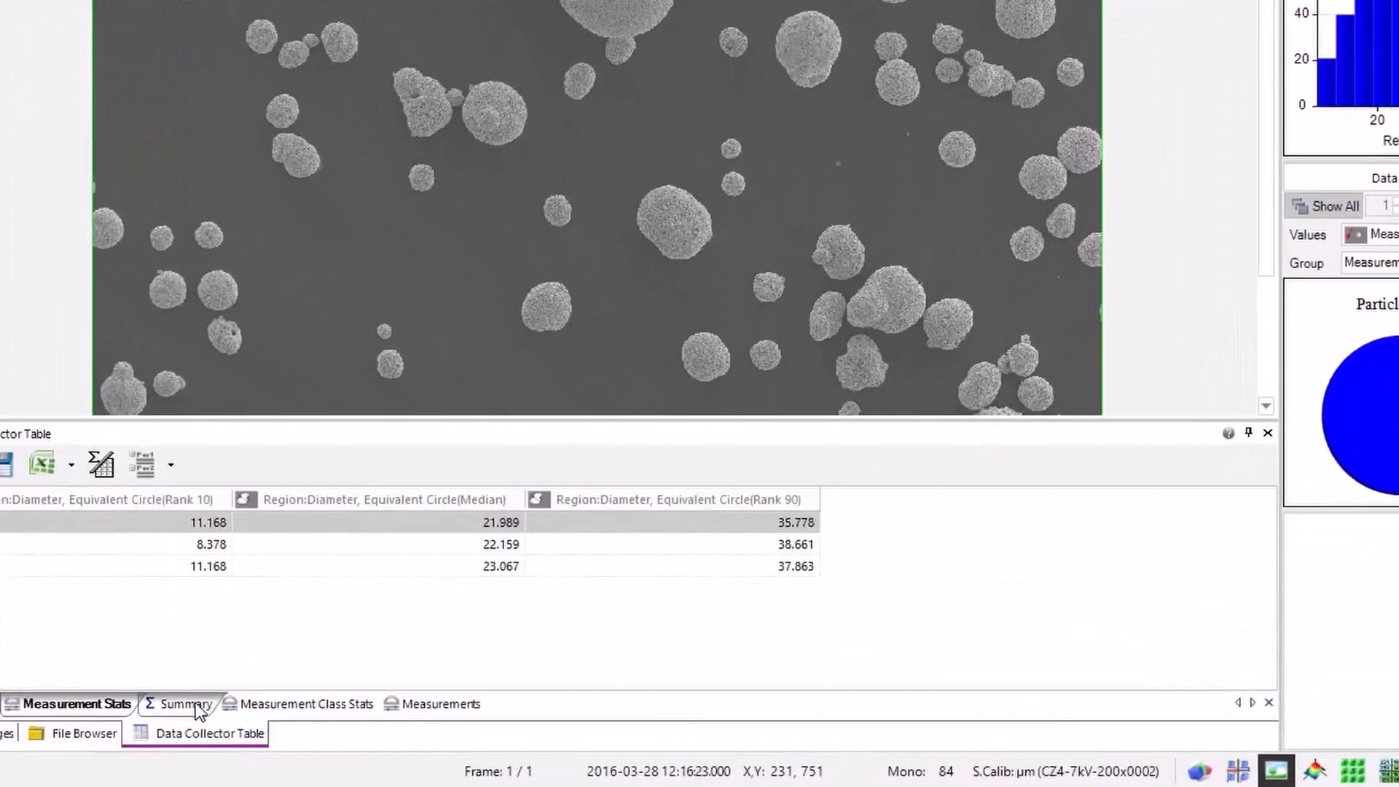
click(194, 709)
click(295, 707)
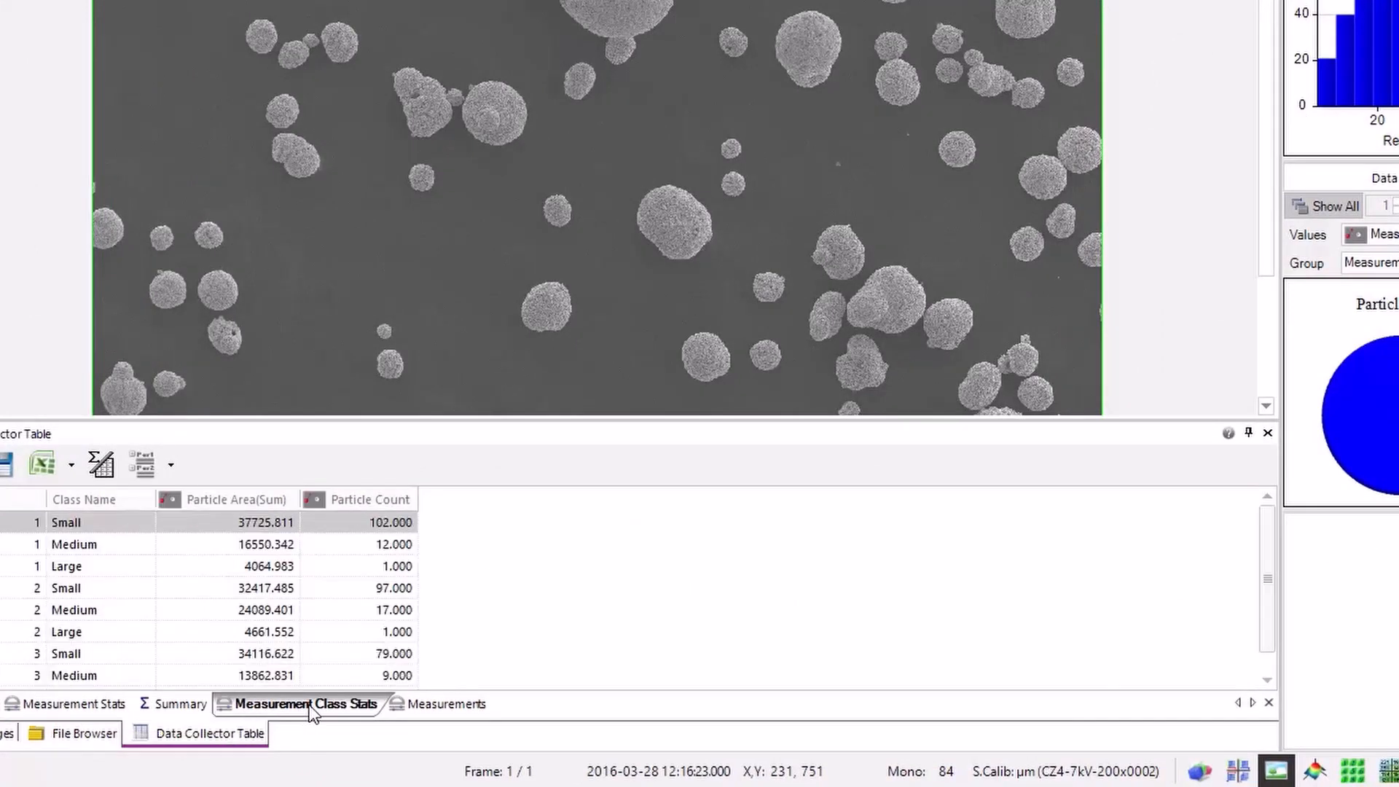